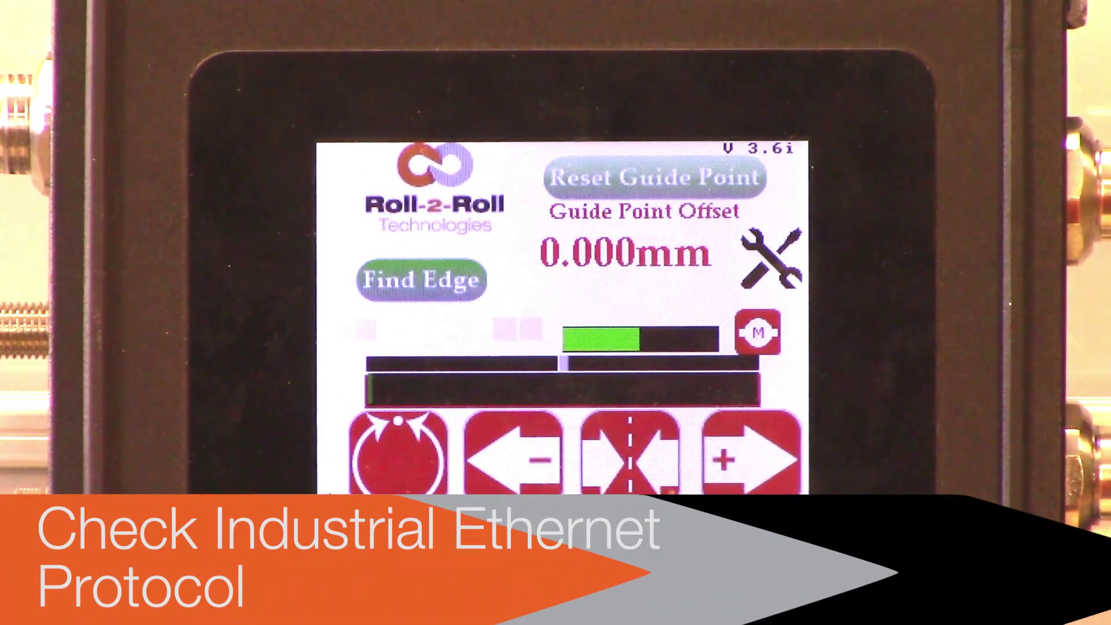
{"action": "left_click", "coordinate": [770, 258]}
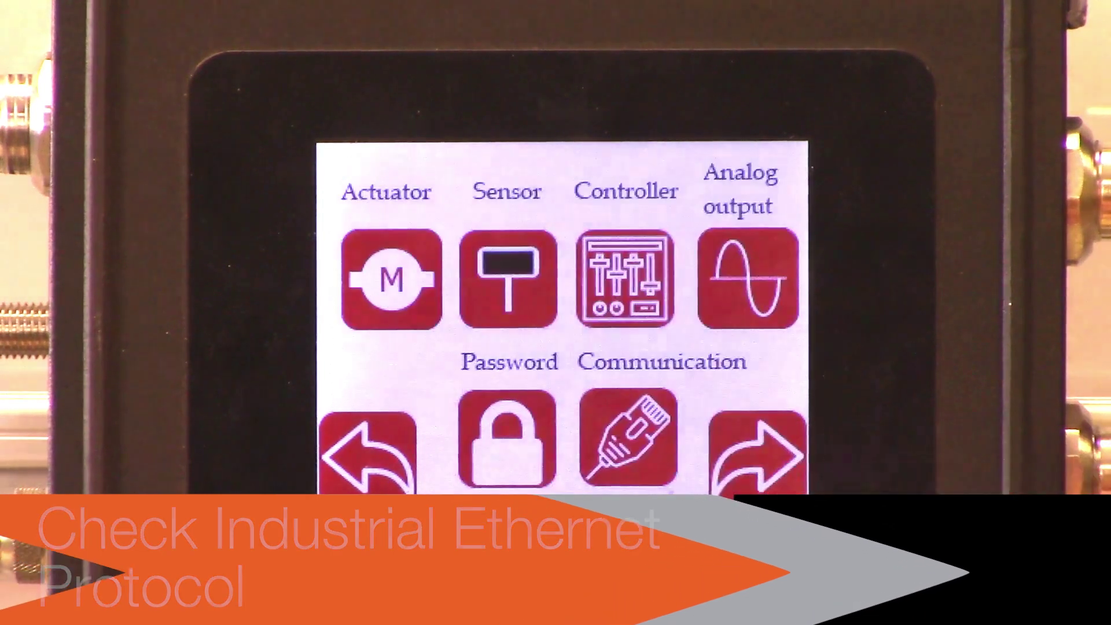
{"action": "left_click", "coordinate": [631, 458]}
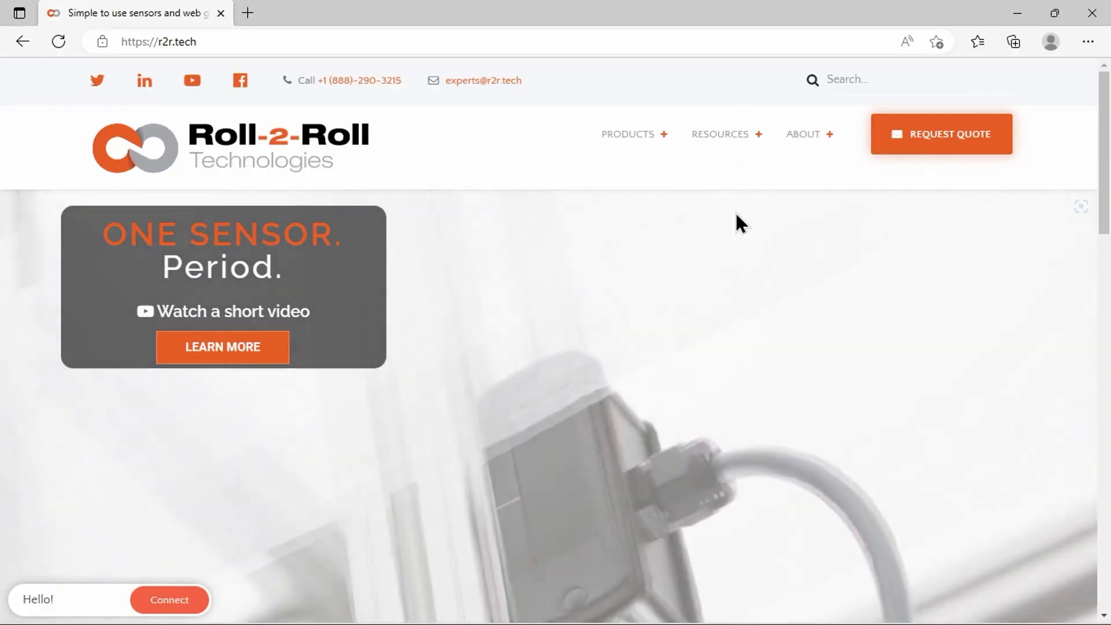
- Go to the Roll-2-Roll website's documentation page and show only the support files
{"action": "mouse_move", "coordinate": [741, 141]}
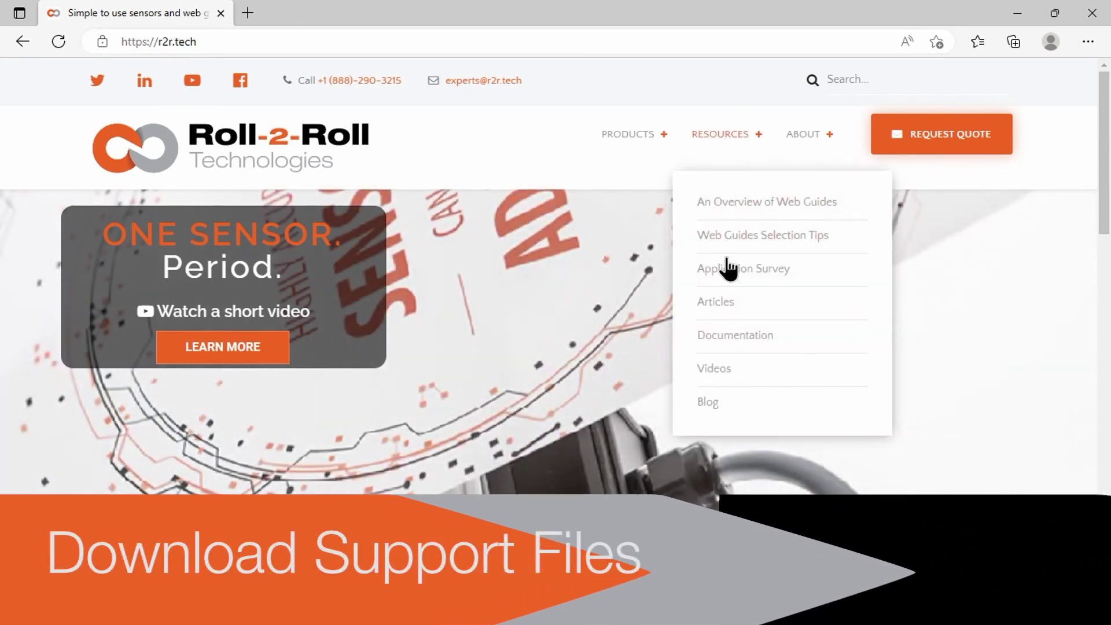
{"action": "left_click", "coordinate": [730, 334]}
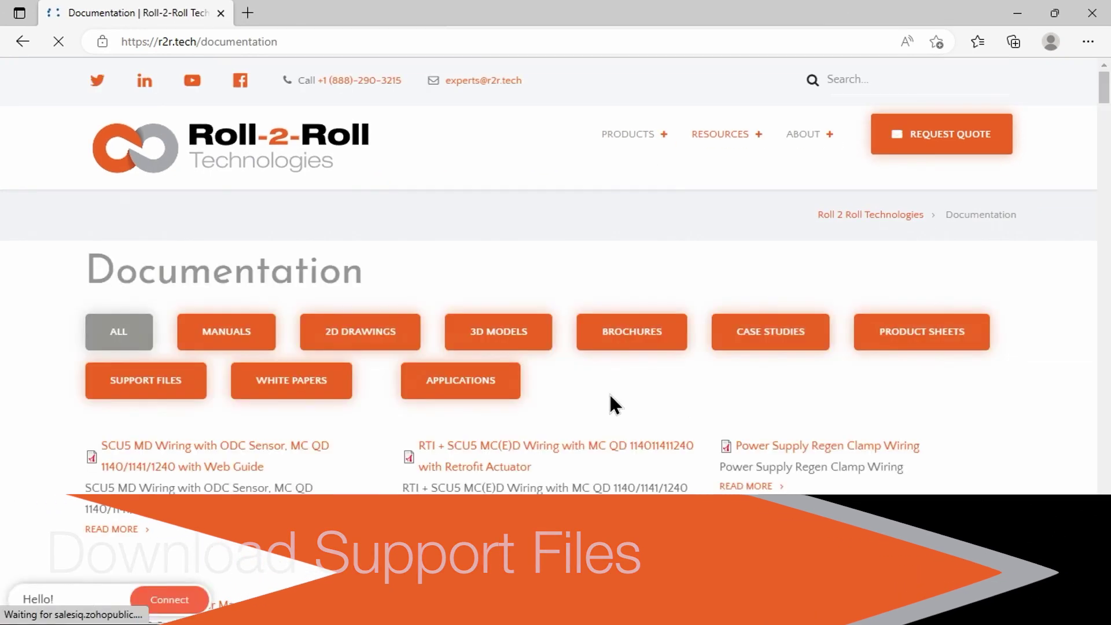
{"action": "left_click", "coordinate": [162, 386]}
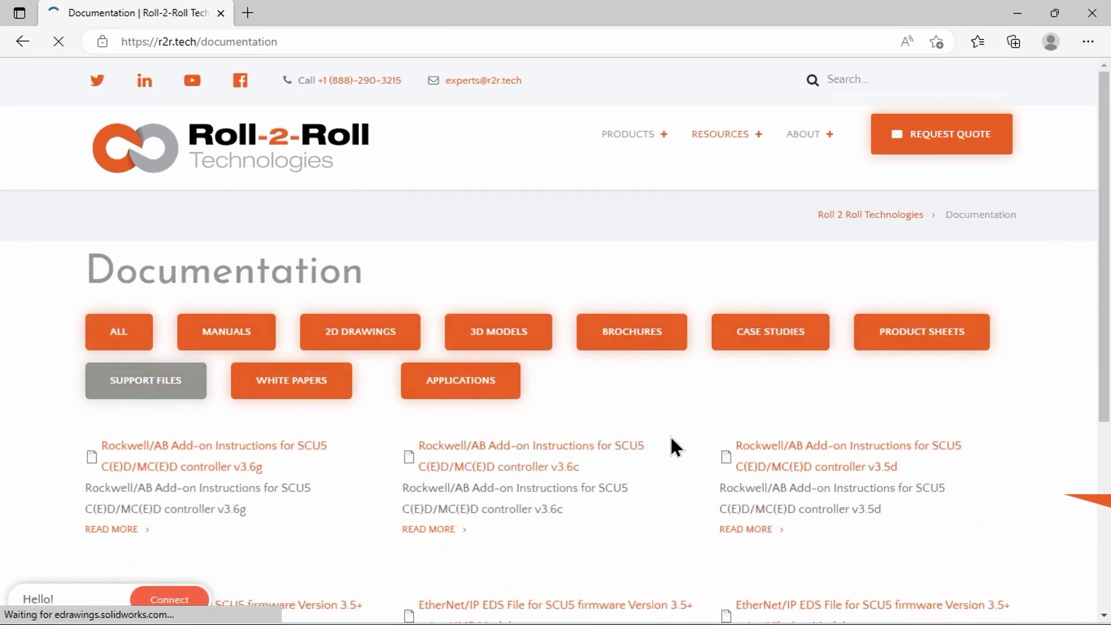
- Save the PROFINET GSDML file for SCU5 firmware 3.5+ using the Hilscher module into the Demo folder, keeping the suggested file name
{"action": "scroll", "coordinate": [675, 426], "scroll_direction": "down", "scroll_amount": 4}
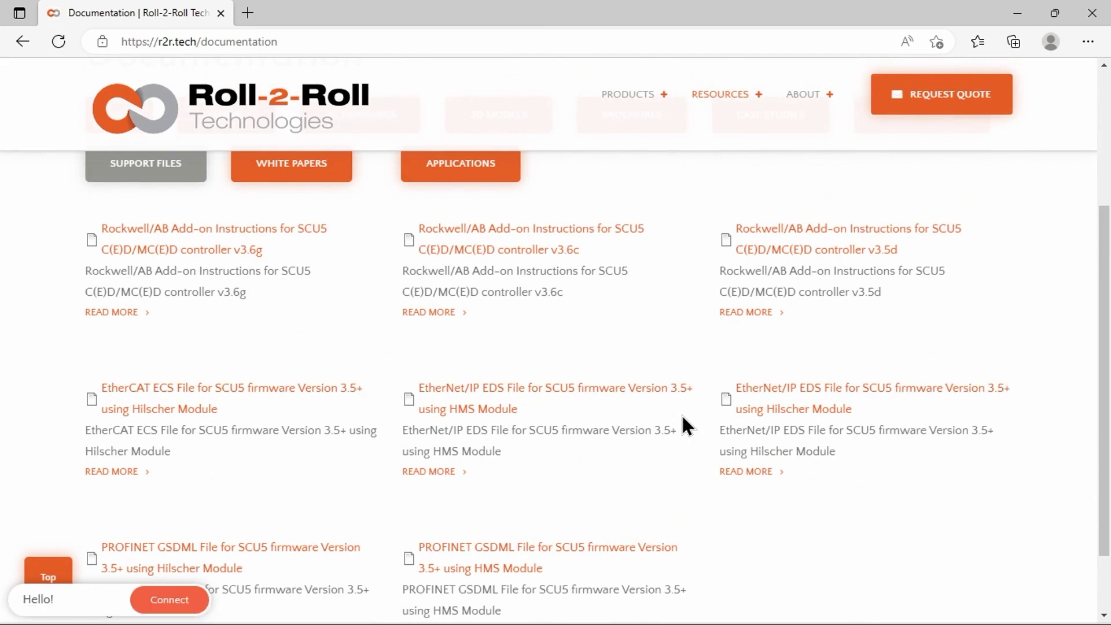
{"action": "scroll", "coordinate": [682, 415], "scroll_direction": "down", "scroll_amount": 2}
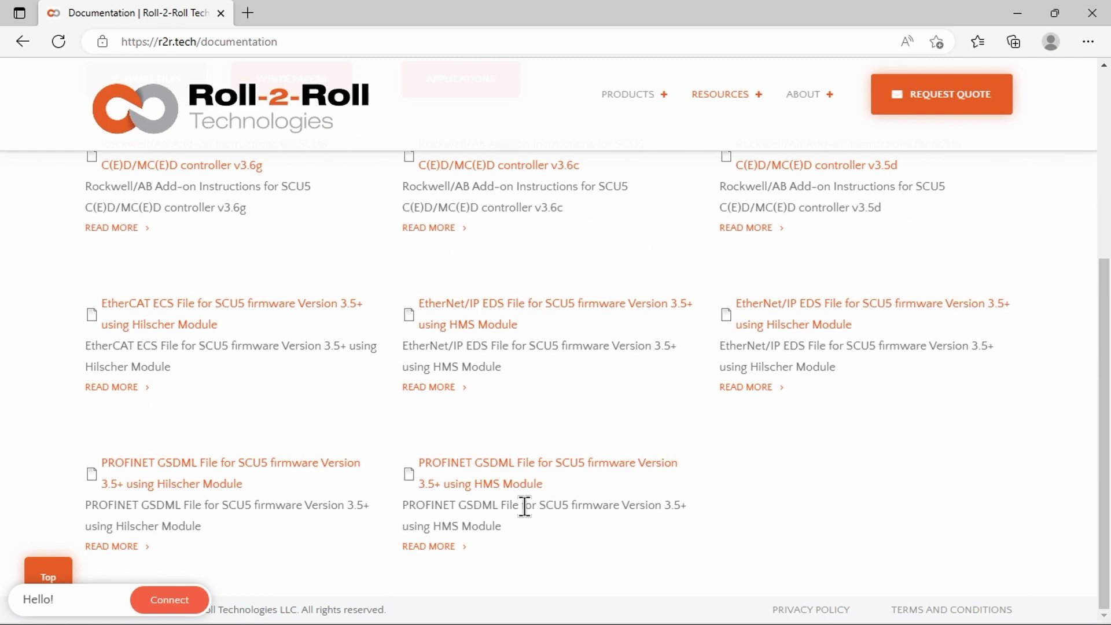
{"action": "right_click", "coordinate": [186, 484]}
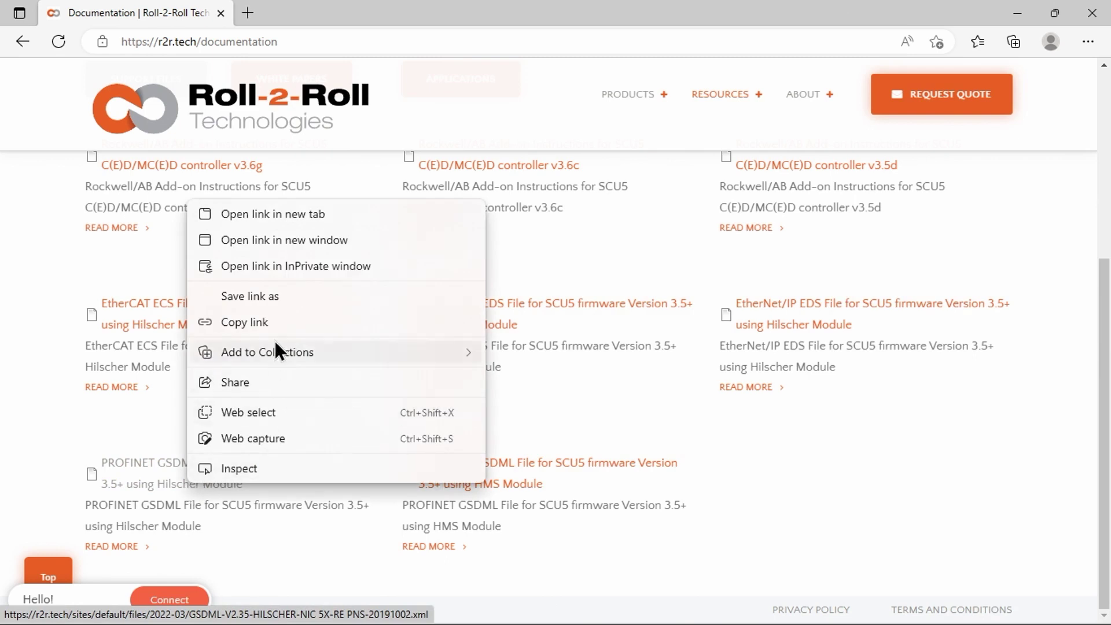
{"action": "left_click", "coordinate": [277, 297]}
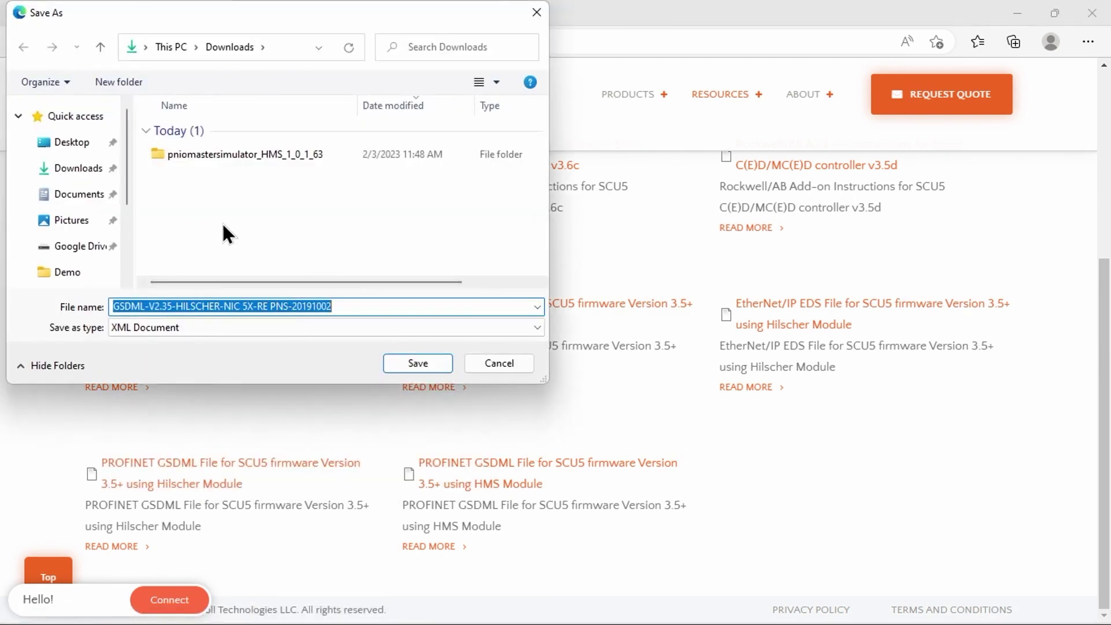
{"action": "left_click", "coordinate": [75, 271]}
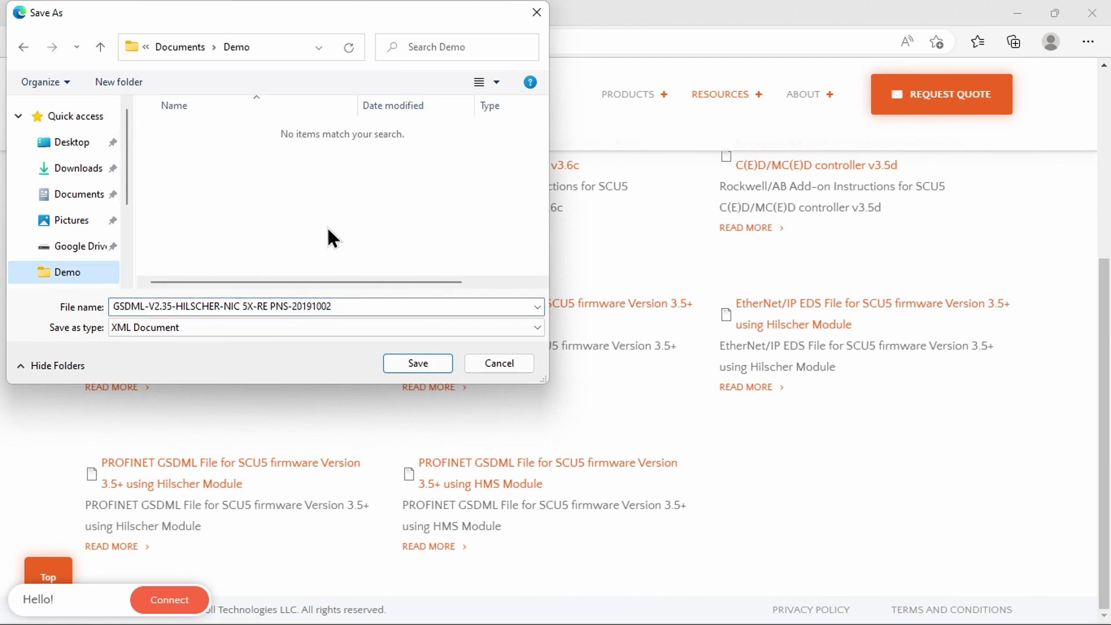
{"action": "left_click", "coordinate": [418, 363]}
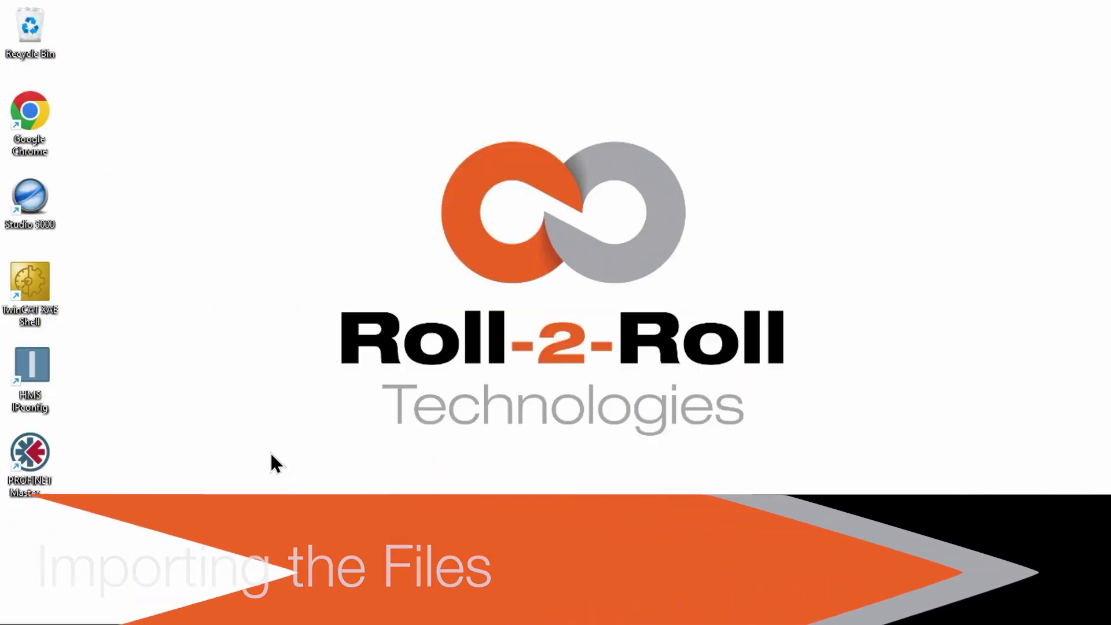
- Launch PROFINET Master Simulator and select the network interface card for communication
{"action": "double_click", "coordinate": [34, 460]}
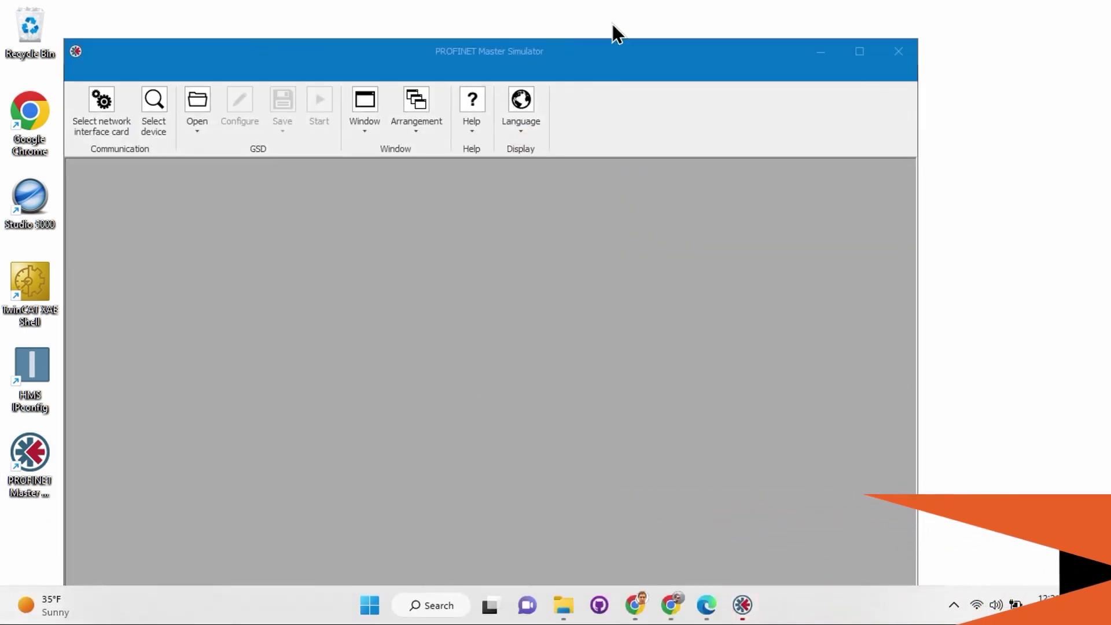
{"action": "left_click_drag", "start_coordinate": [622, 58], "coordinate": [709, 27]}
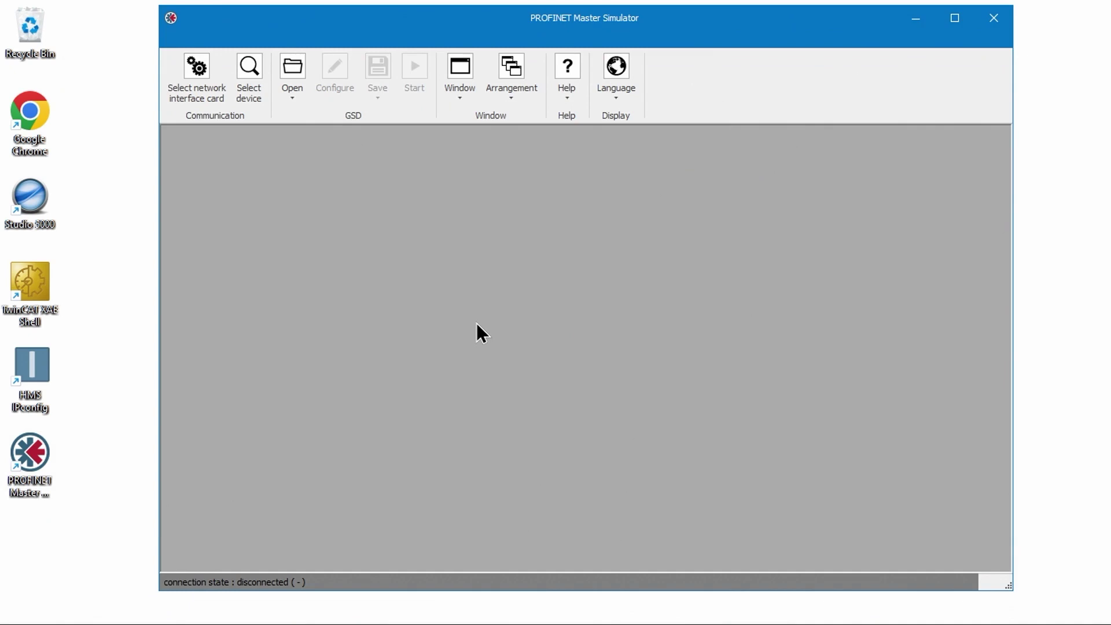
{"action": "left_click", "coordinate": [200, 95]}
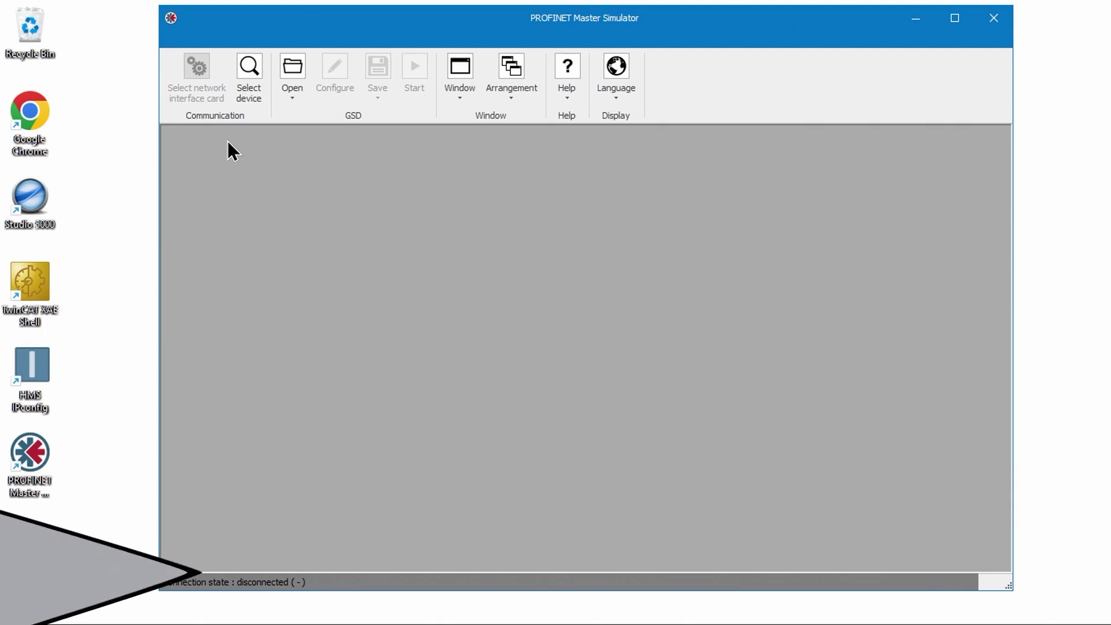
- Scan for available devices and assign the name SCU5Controller to the unnamed device found
{"action": "left_click", "coordinate": [249, 82]}
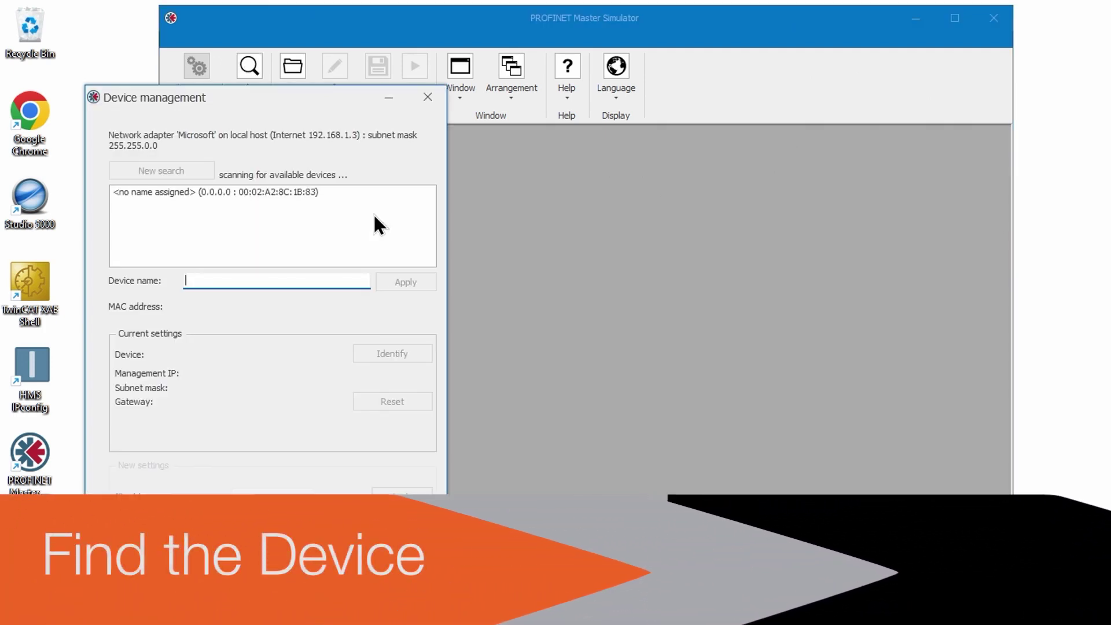
{"action": "left_click_drag", "start_coordinate": [323, 96], "coordinate": [667, 41]}
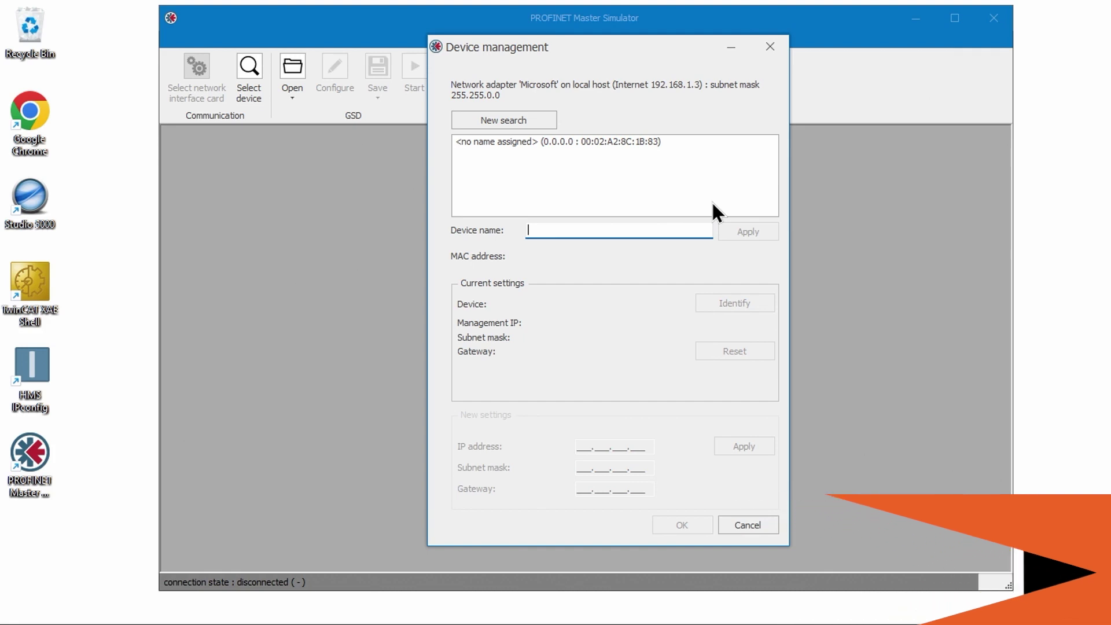
{"action": "left_click", "coordinate": [613, 141]}
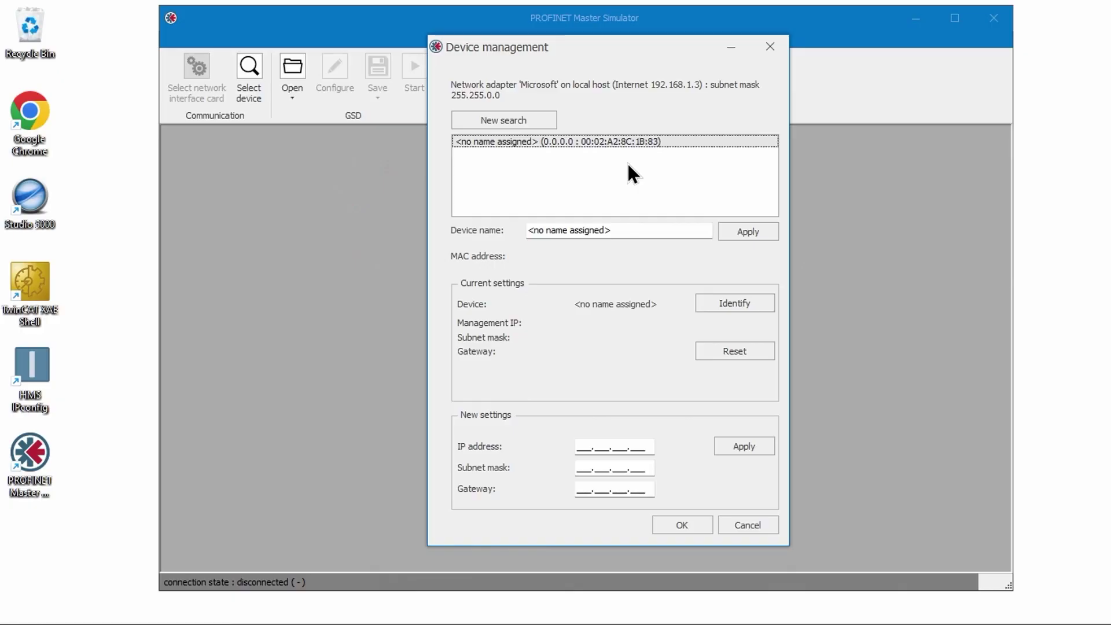
{"action": "left_click", "coordinate": [639, 231]}
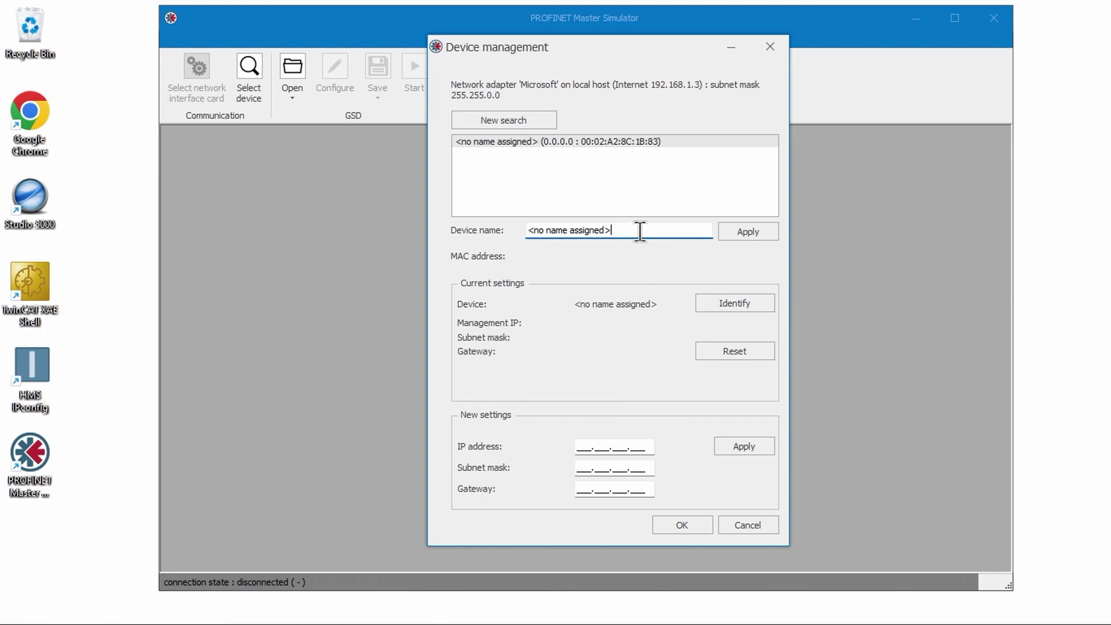
{"action": "key", "text": "ctrl+a"}
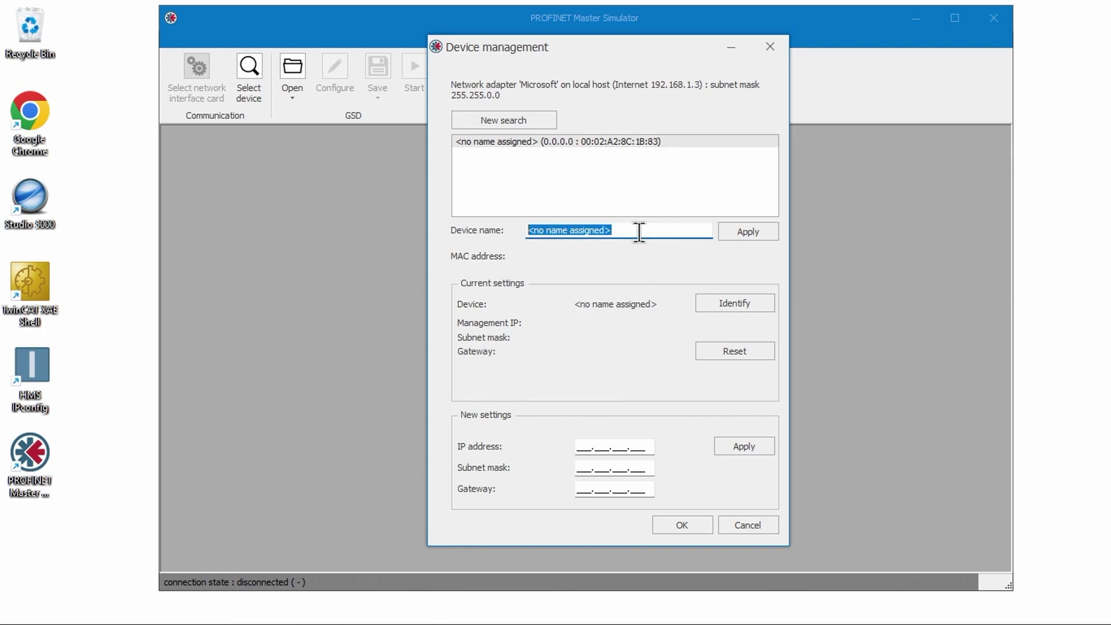
{"action": "type", "text": "SCU5Controller"}
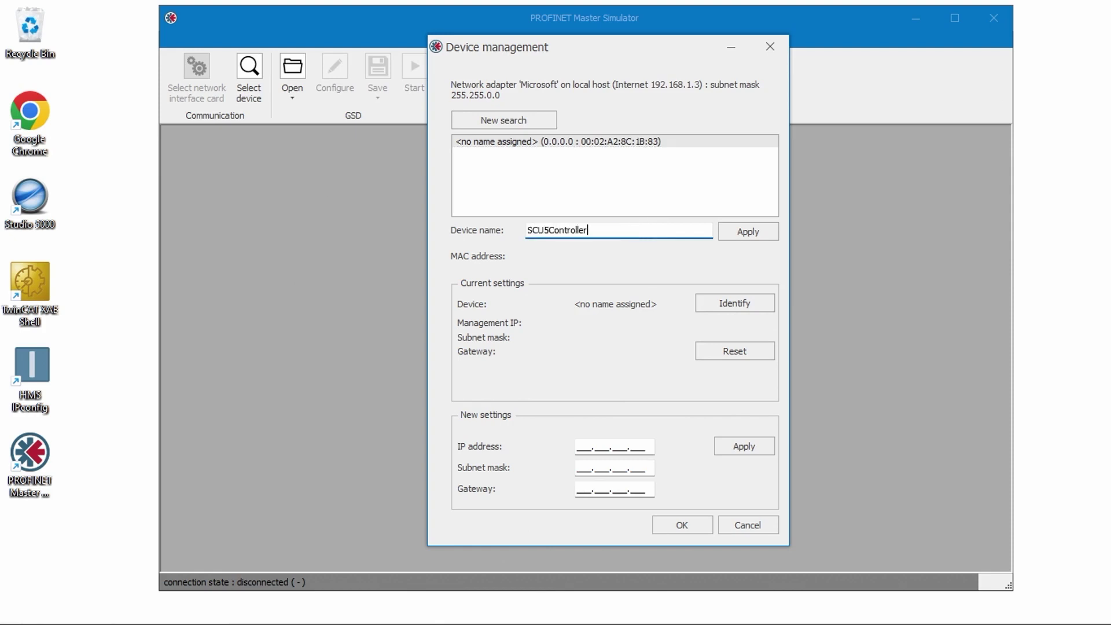
{"action": "left_click", "coordinate": [752, 233]}
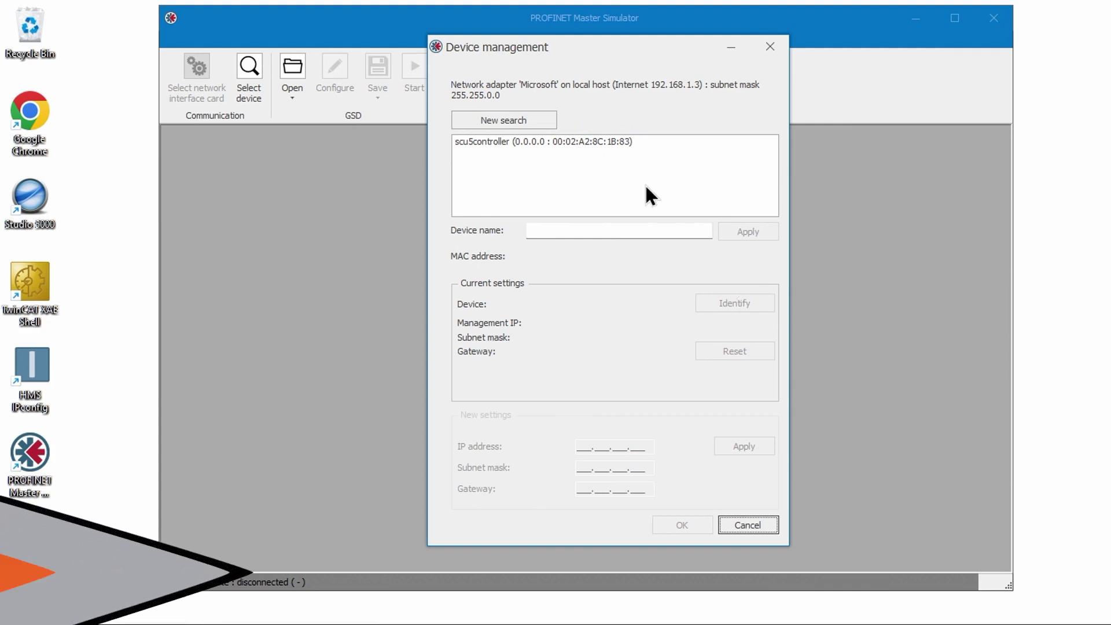
- Select the scu5controller device and enter 192.168.1.103 as its new IP address
{"action": "left_click", "coordinate": [588, 141]}
{"action": "left_click", "coordinate": [581, 446]}
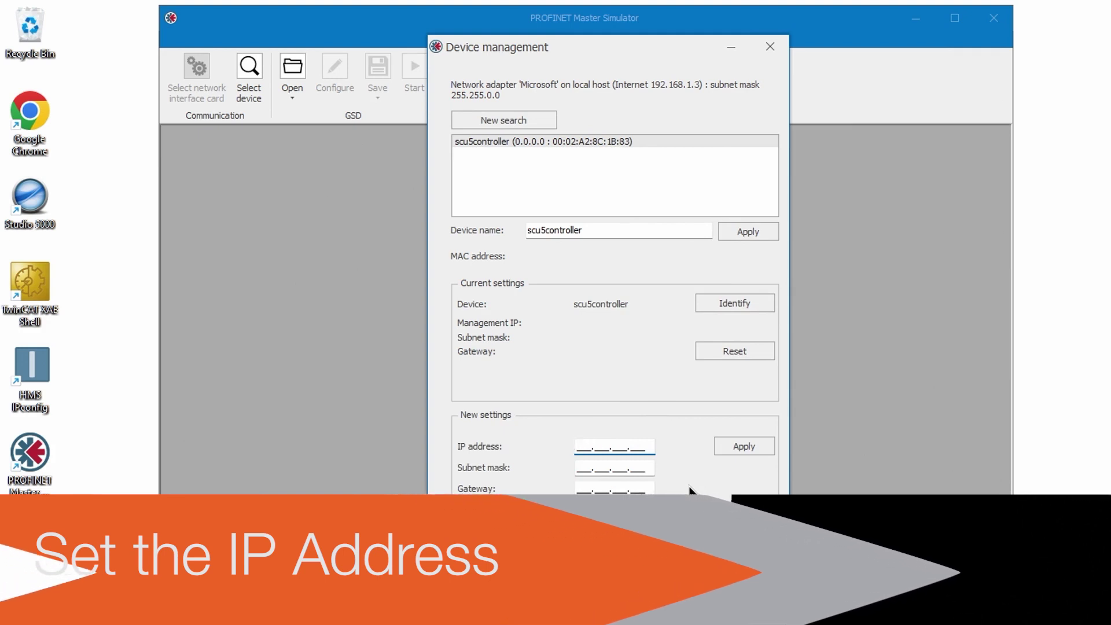
{"action": "type", "text": "192"}
{"action": "key", "text": "Tab"}
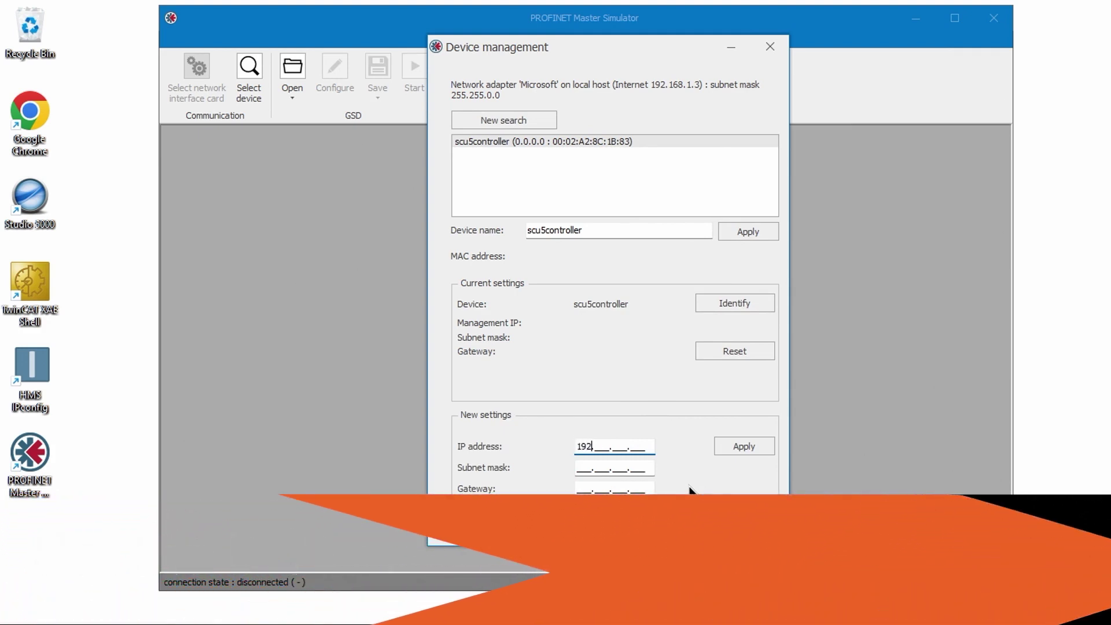
{"action": "left_click", "coordinate": [599, 446]}
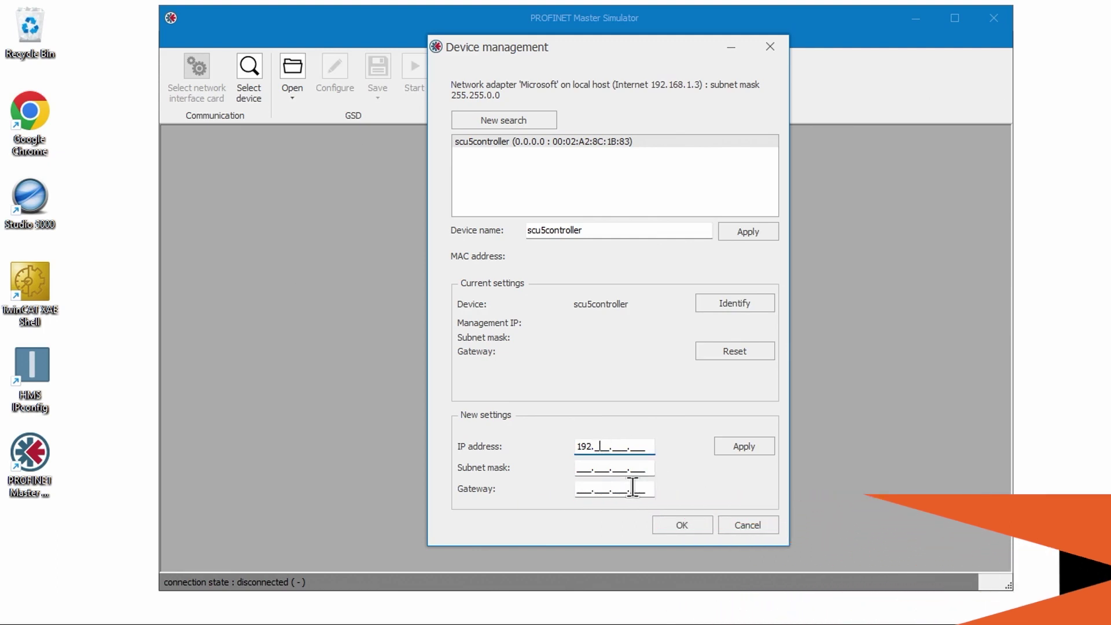
{"action": "type", "text": "8.1__"}
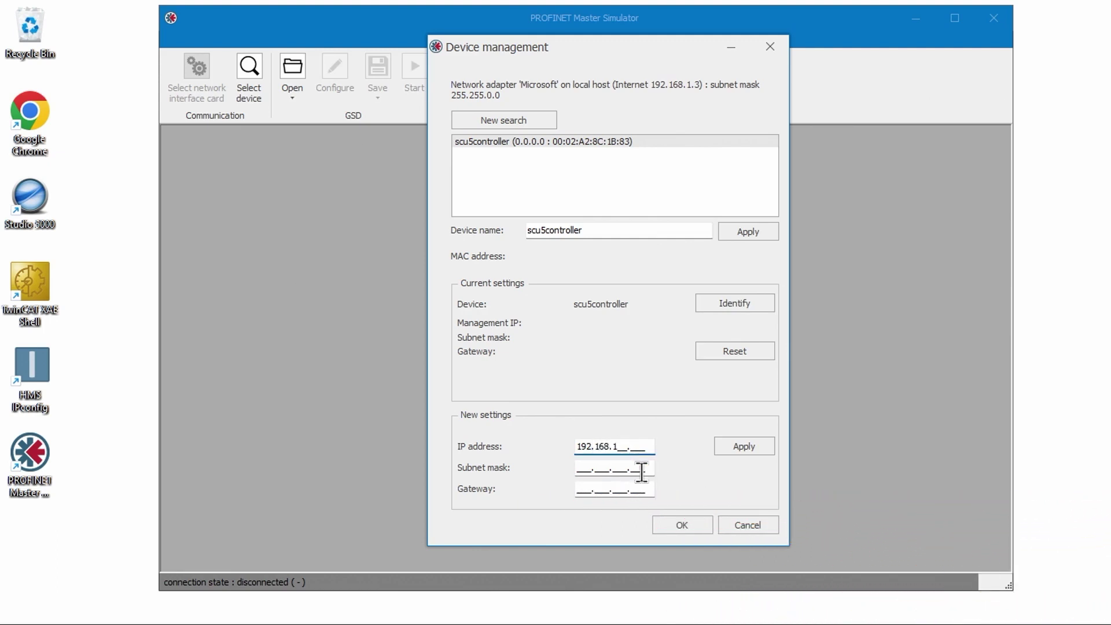
{"action": "type", "text": ".103"}
- Enter subnet mask 255.255.255.000 and gateway 192.168.001.001, and apply the new network settings to the device
{"action": "left_click", "coordinate": [641, 470]}
{"action": "type", "text": "255.255"}
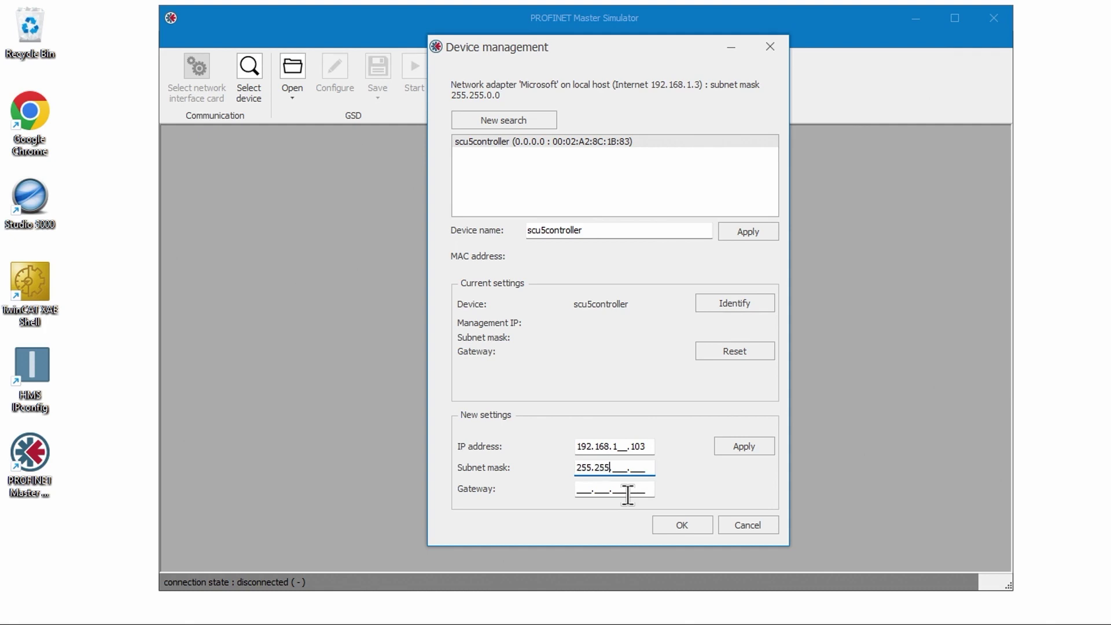
{"action": "type", "text": ".255.000"}
{"action": "left_click", "coordinate": [577, 490]}
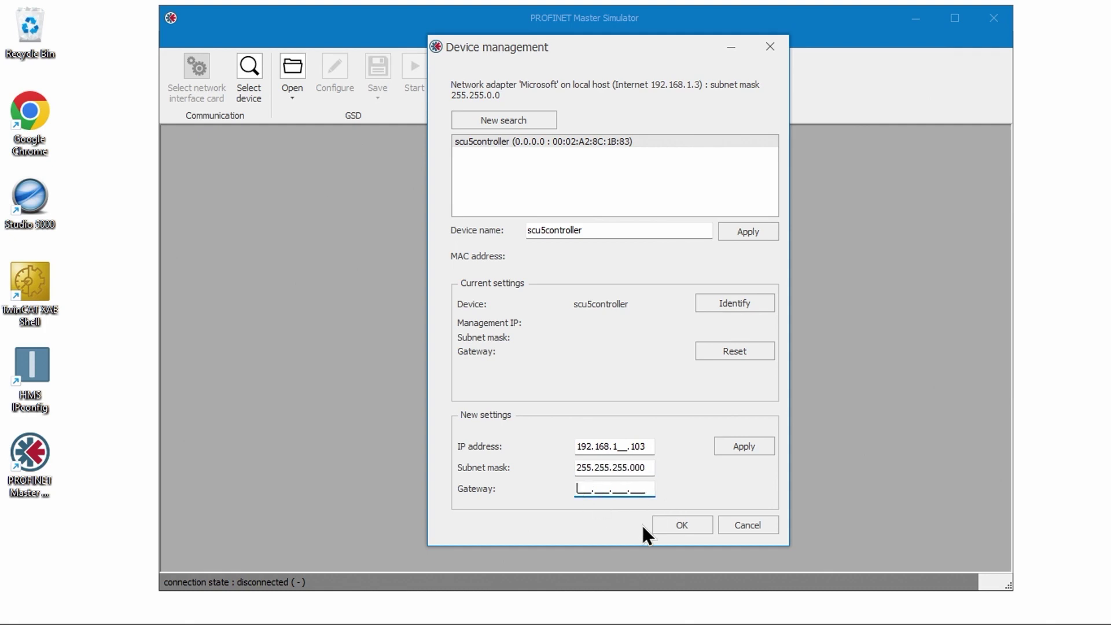
{"action": "type", "text": "192.168.001.001"}
{"action": "left_click", "coordinate": [727, 444]}
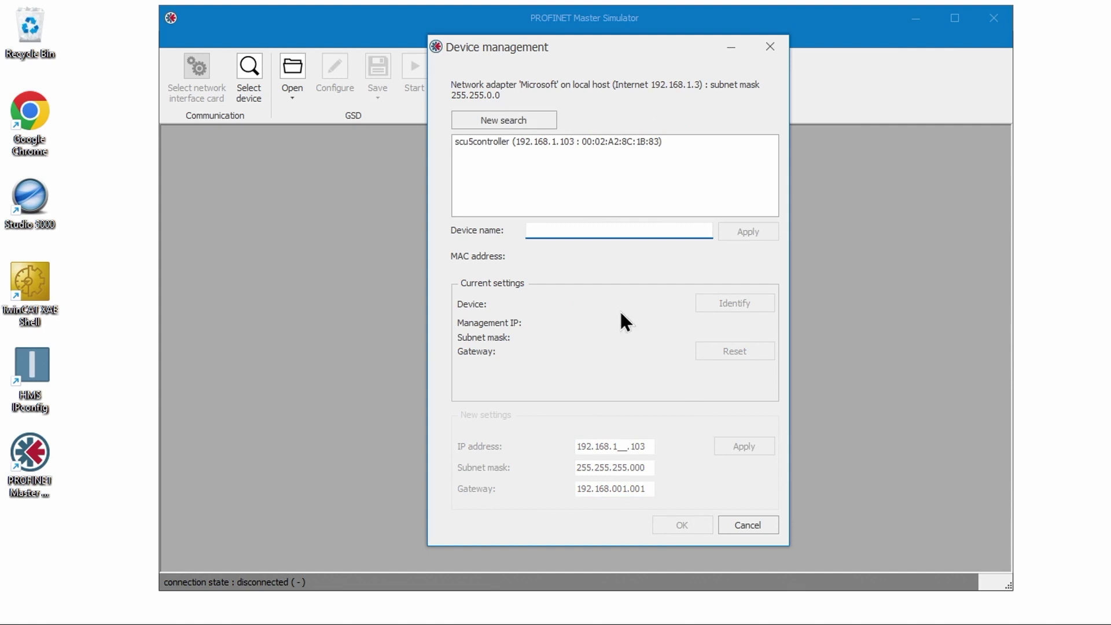
- Choose scu5controller at 192.168.1.103 as the device to communicate with and confirm the device selection
{"action": "left_click", "coordinate": [572, 142]}
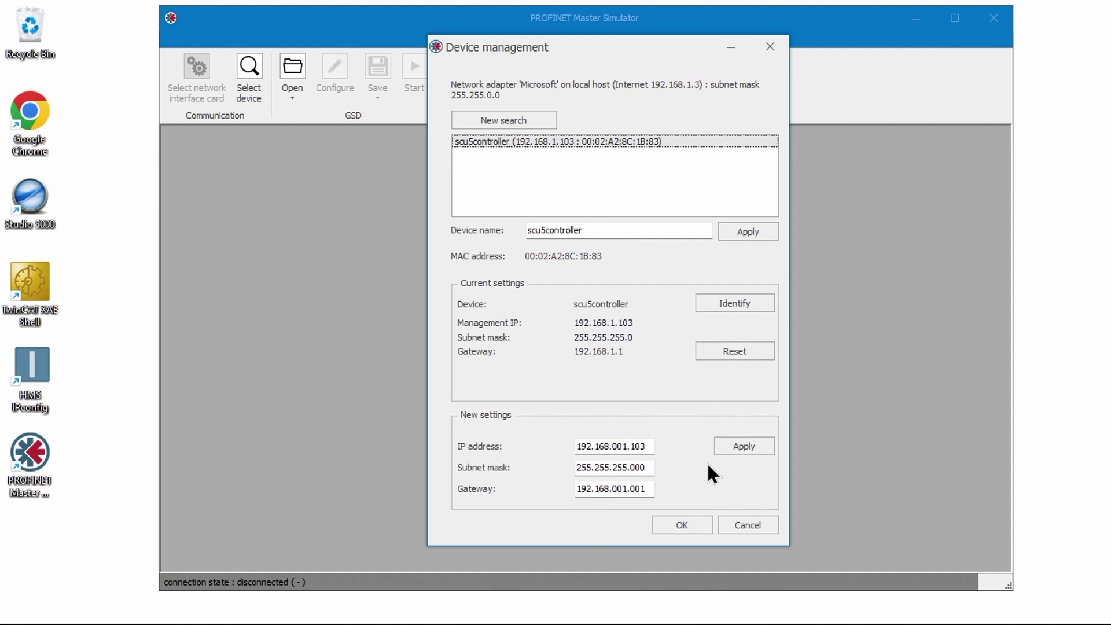
{"action": "left_click", "coordinate": [688, 524]}
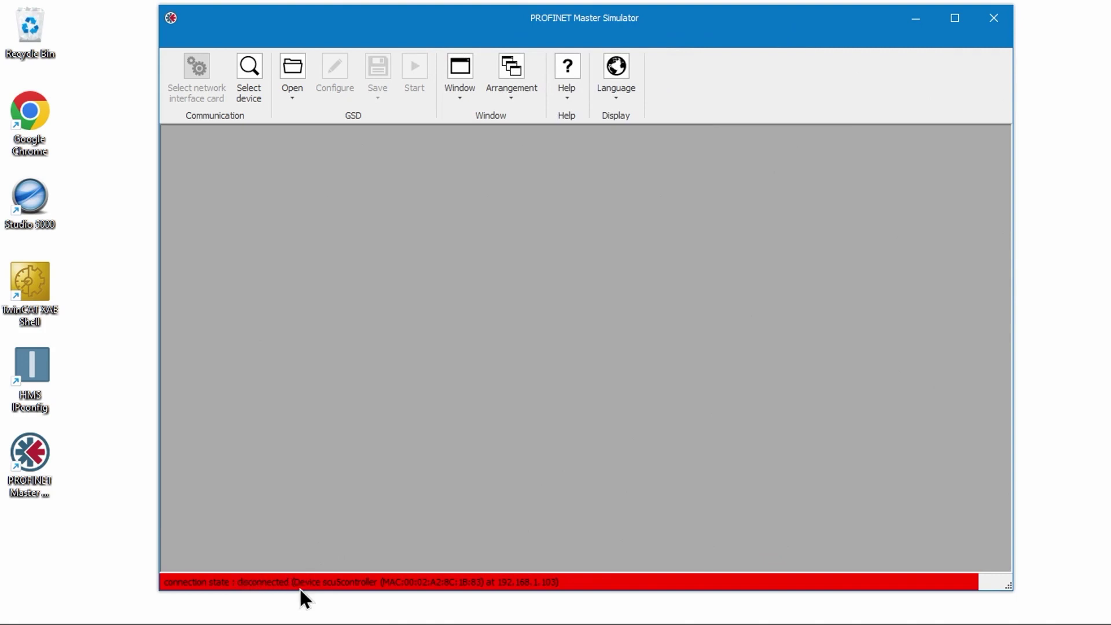
- Load the GSDML-V2.35-HILSCHER-NIC 5X-RE PNS file from the Demo folder to start configuring the device
{"action": "left_click", "coordinate": [299, 74]}
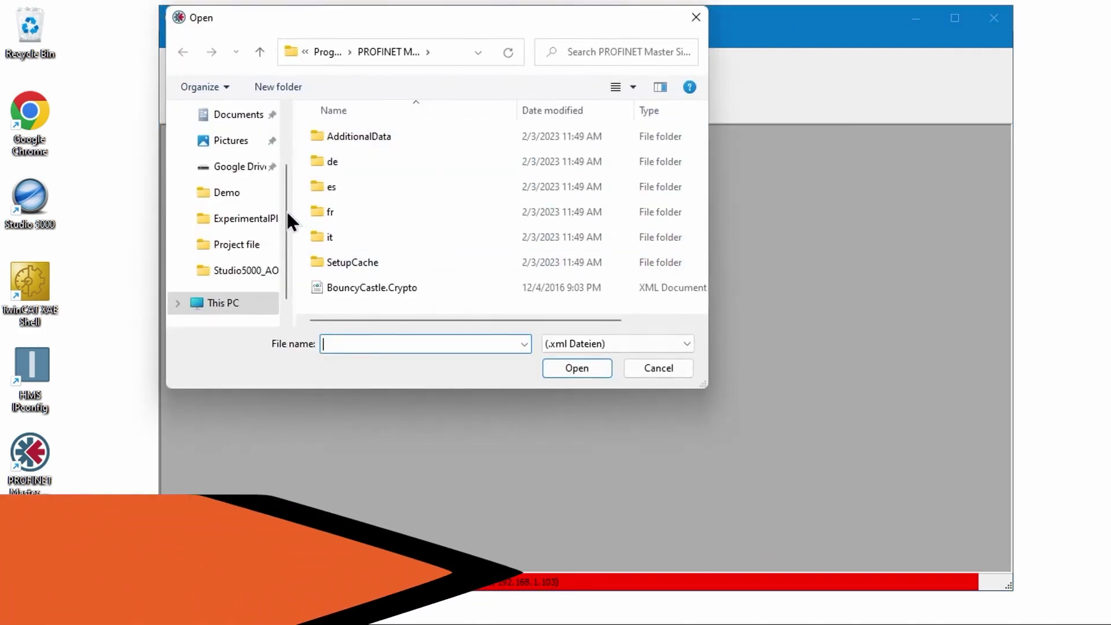
{"action": "left_click", "coordinate": [651, 371]}
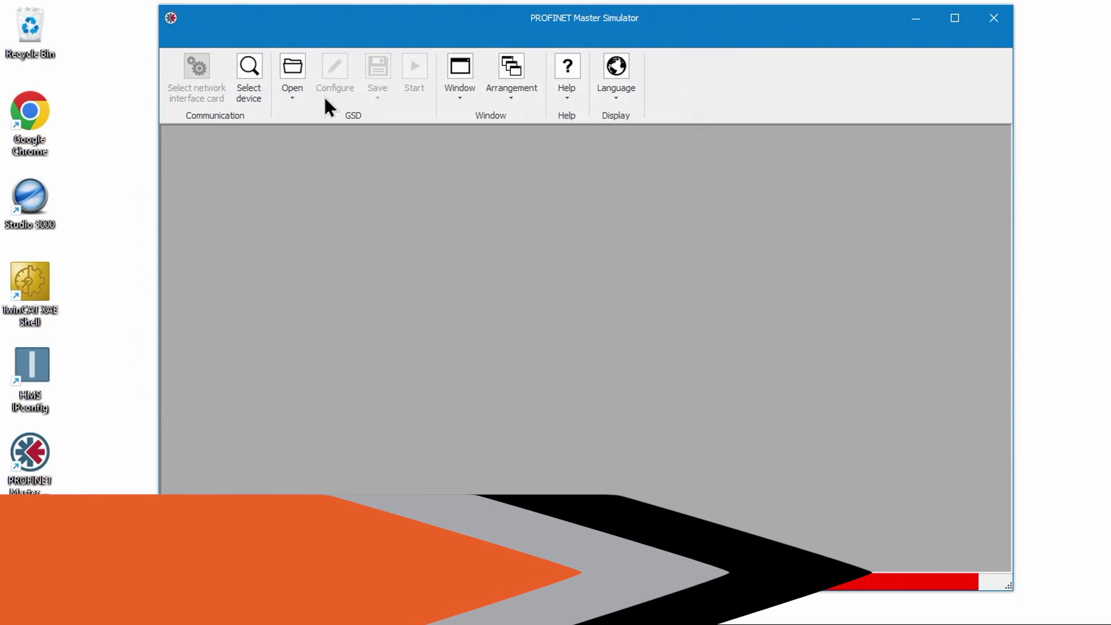
{"action": "left_click", "coordinate": [287, 72]}
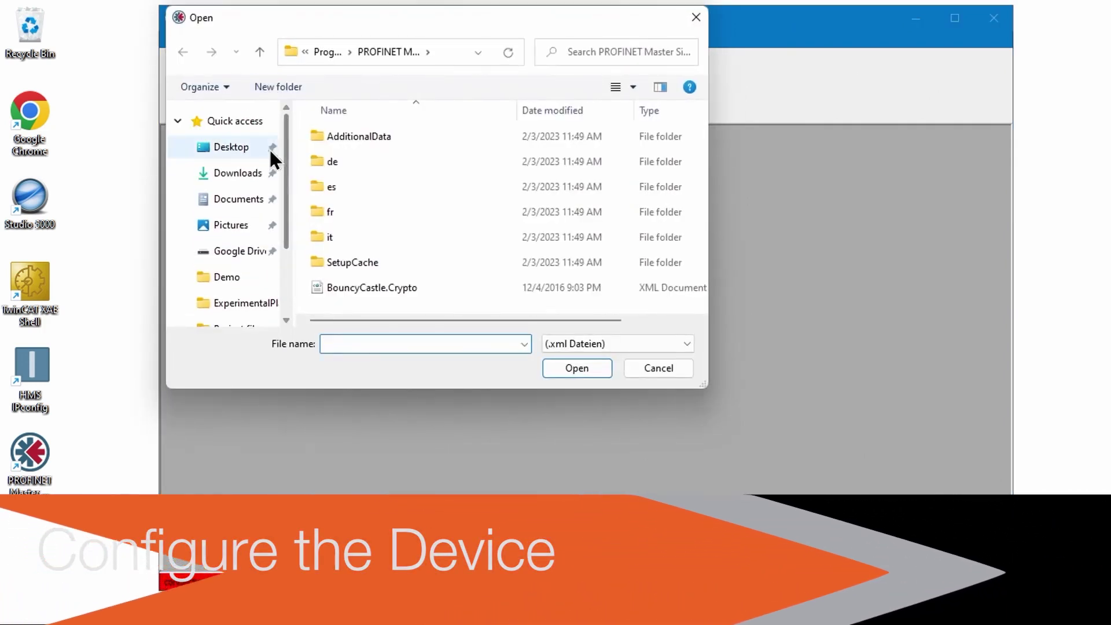
{"action": "left_click", "coordinate": [239, 278]}
{"action": "left_click", "coordinate": [373, 152]}
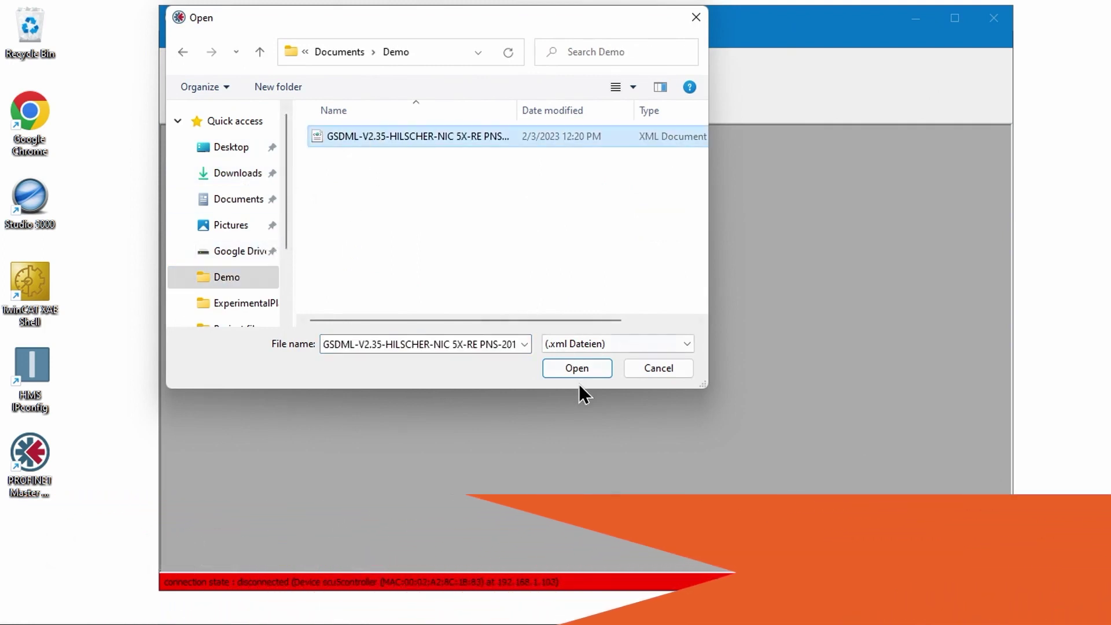
{"action": "left_click", "coordinate": [572, 372]}
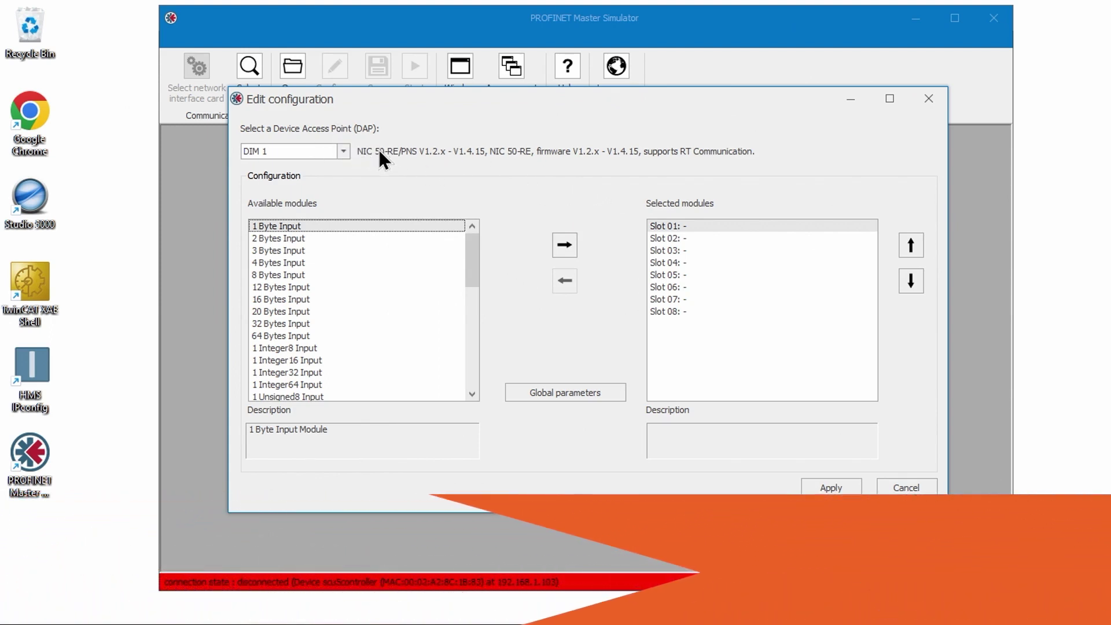
- Choose DIM 17 as the Device Access Point and assign the 32 Bytes Input module to Slot 05
{"action": "left_click", "coordinate": [343, 151]}
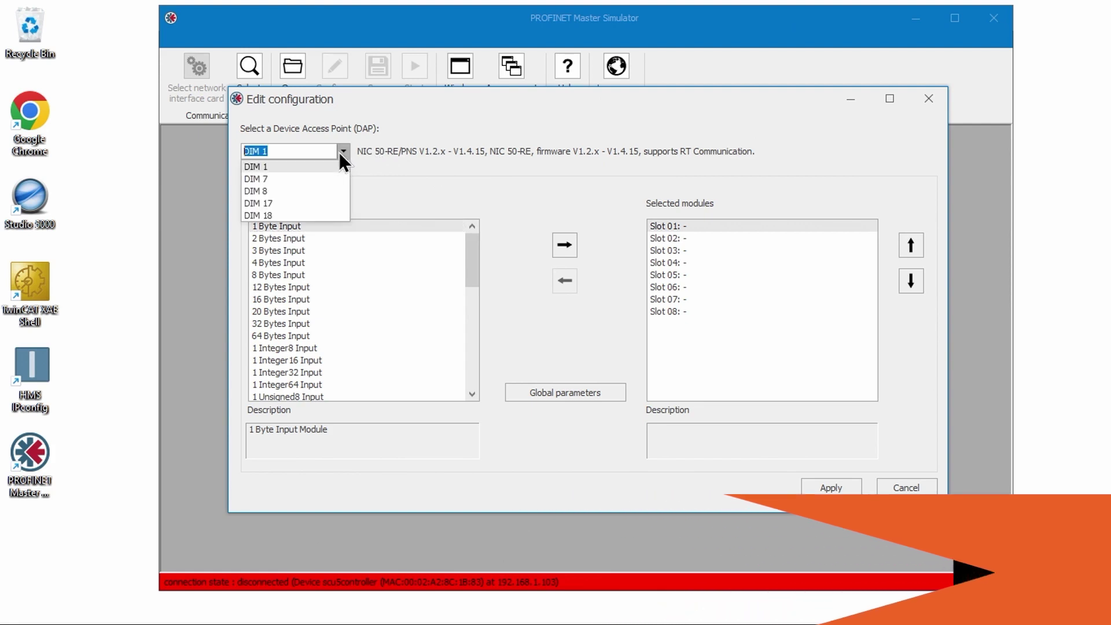
{"action": "left_click", "coordinate": [277, 204]}
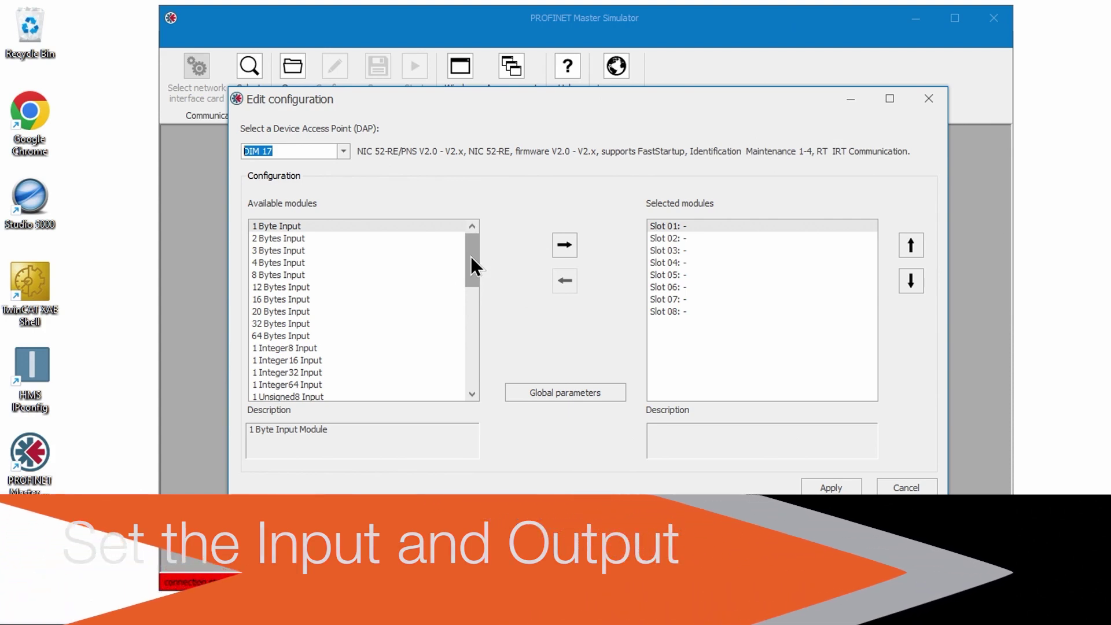
{"action": "left_click", "coordinate": [306, 324]}
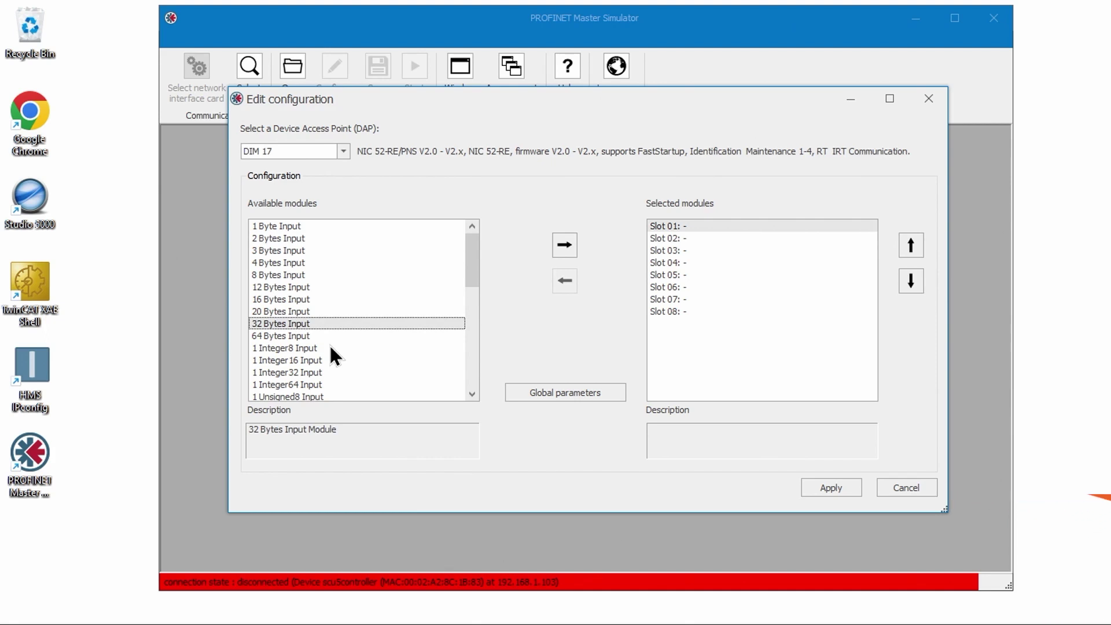
{"action": "left_click", "coordinate": [681, 275]}
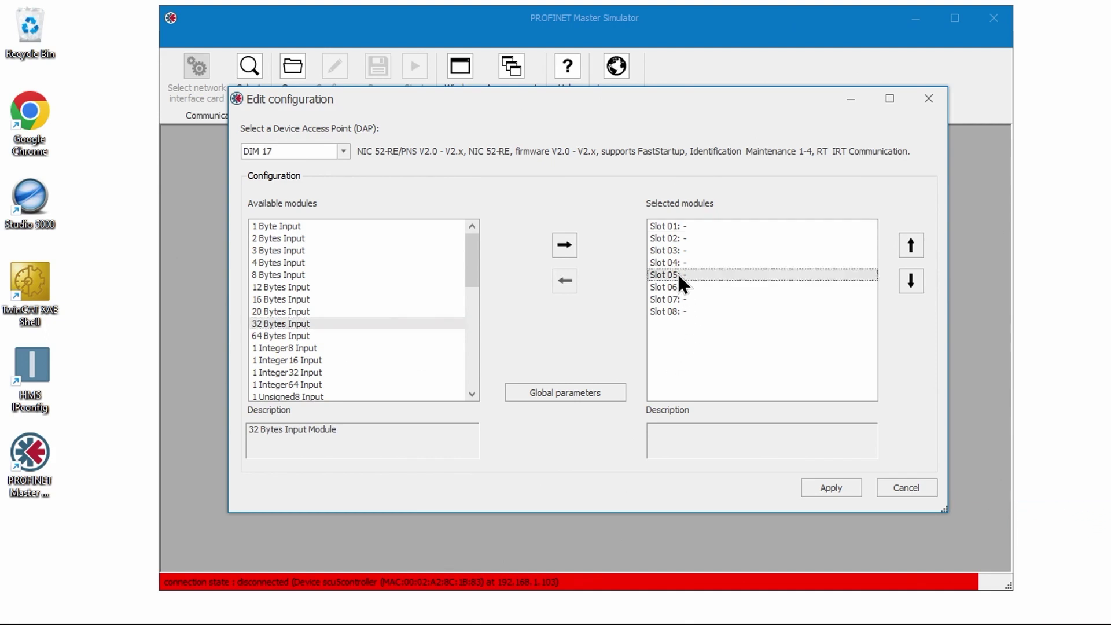
{"action": "left_click", "coordinate": [676, 311]}
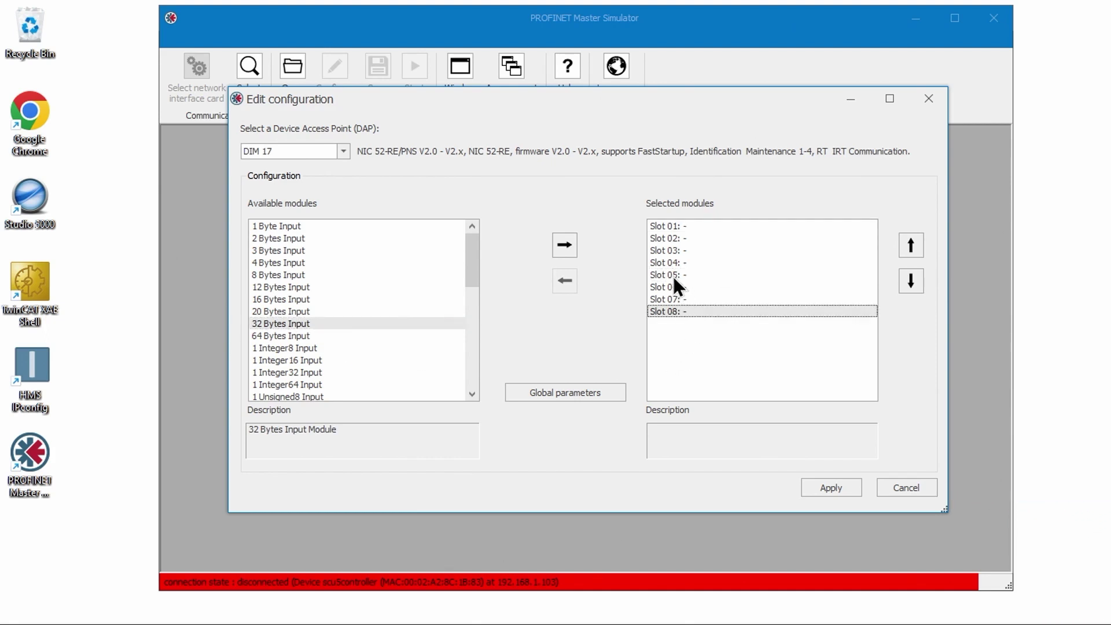
{"action": "left_click", "coordinate": [673, 275]}
{"action": "left_click", "coordinate": [564, 246]}
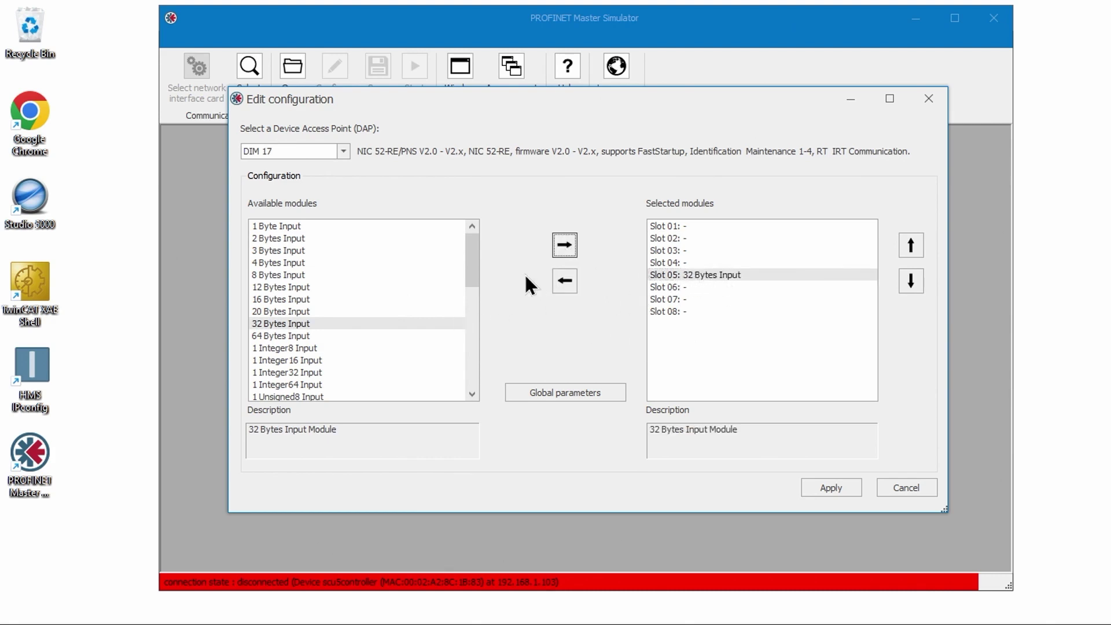
- Assign the 16 Bytes Output module to Slot 01 and apply the device configuration
{"action": "left_click_drag", "start_coordinate": [471, 267], "coordinate": [457, 339]}
{"action": "left_click", "coordinate": [328, 313]}
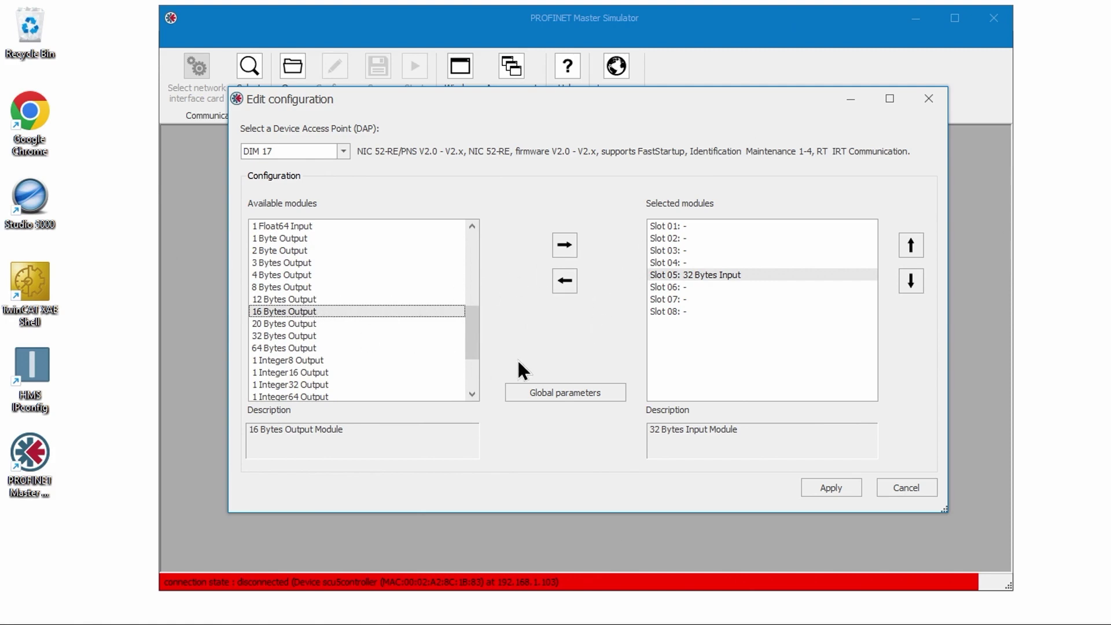
{"action": "left_click", "coordinate": [675, 227]}
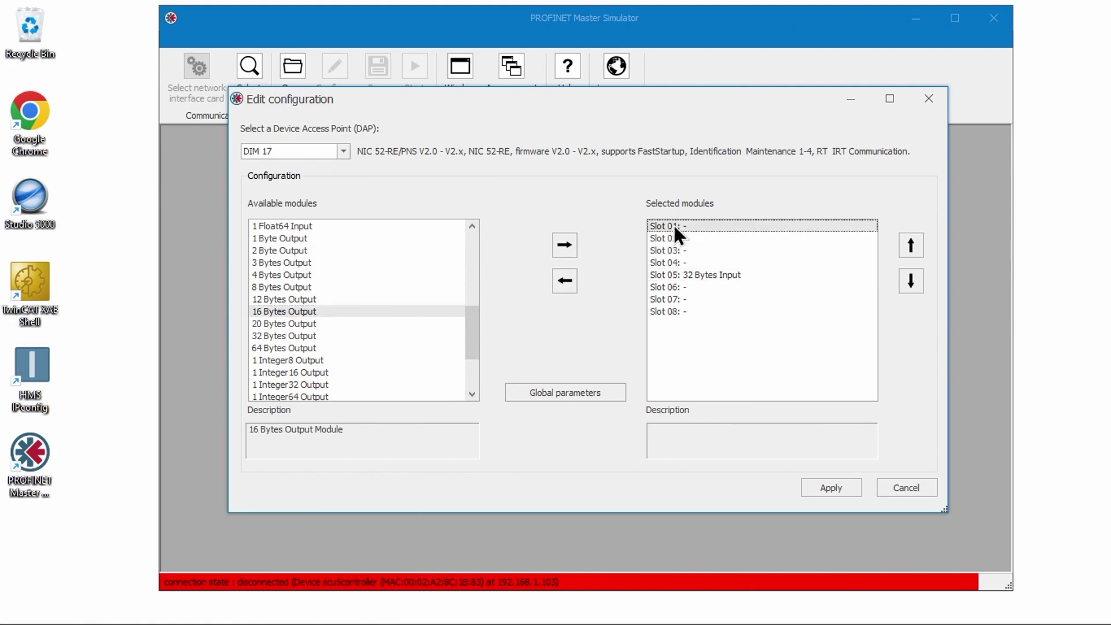
{"action": "left_click", "coordinate": [682, 261]}
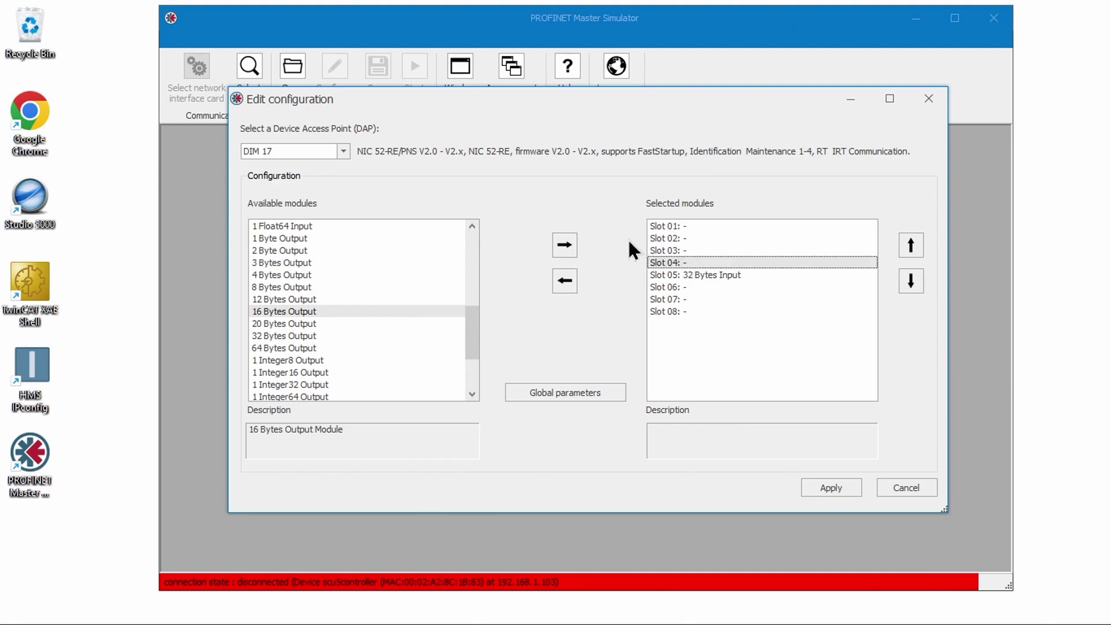
{"action": "left_click", "coordinate": [672, 225]}
{"action": "left_click", "coordinate": [563, 244]}
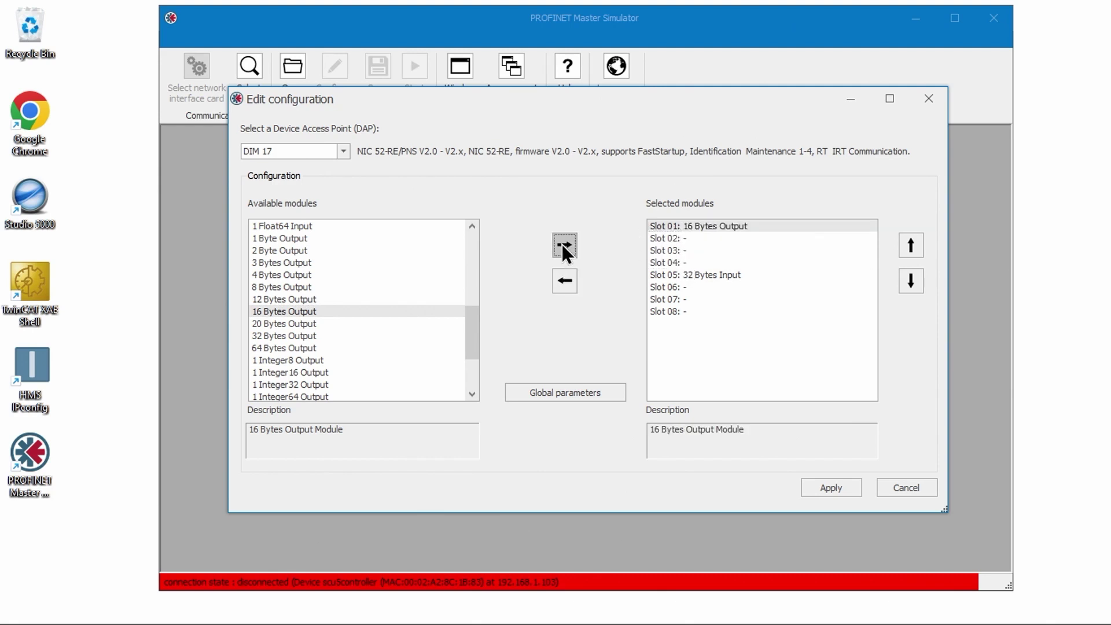
{"action": "left_click", "coordinate": [828, 490]}
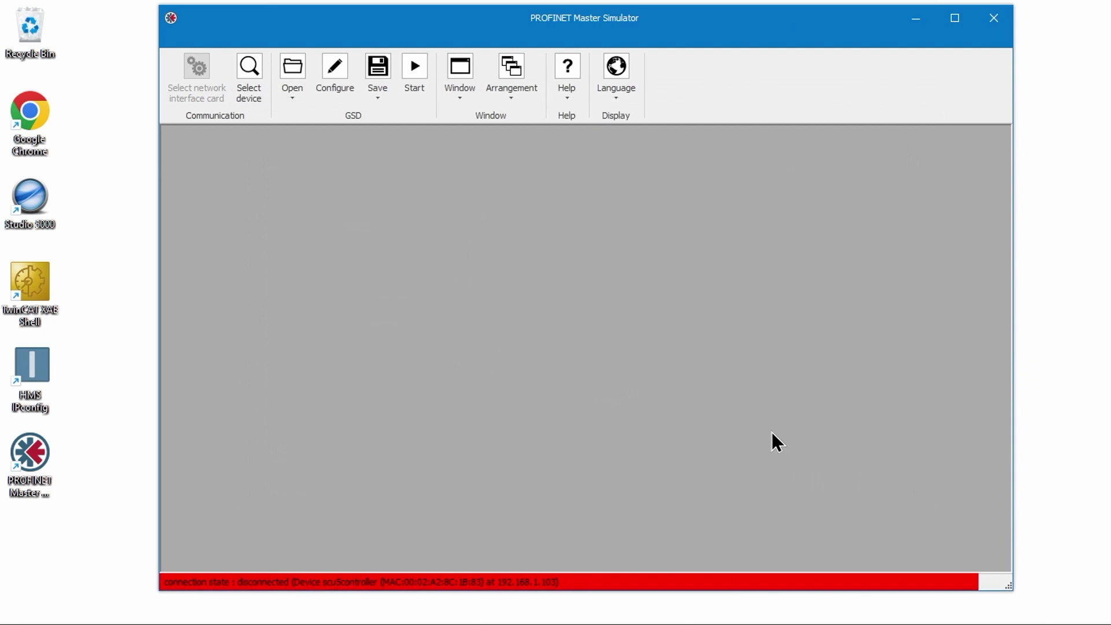
- Start communication with the configured device and maximize the IO data window
{"action": "left_click", "coordinate": [418, 68]}
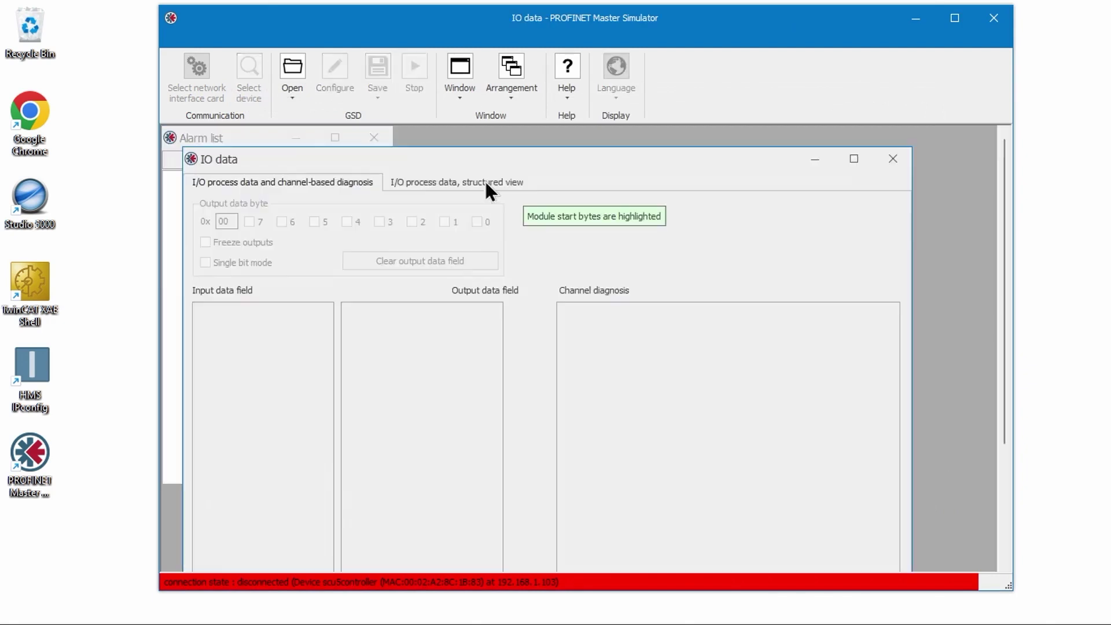
{"action": "double_click", "coordinate": [644, 155]}
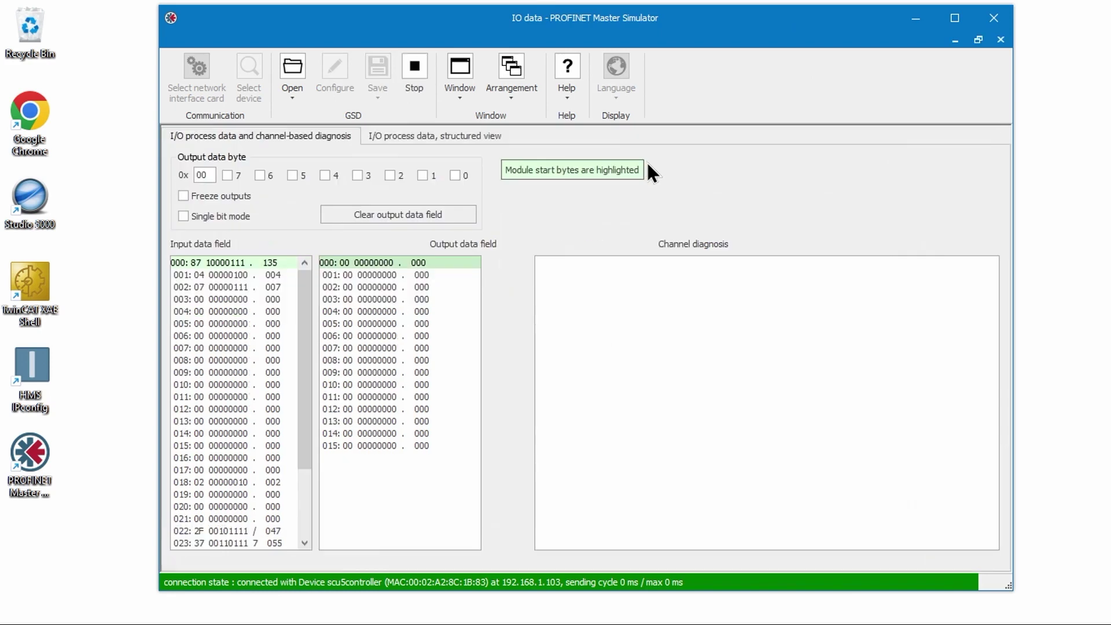